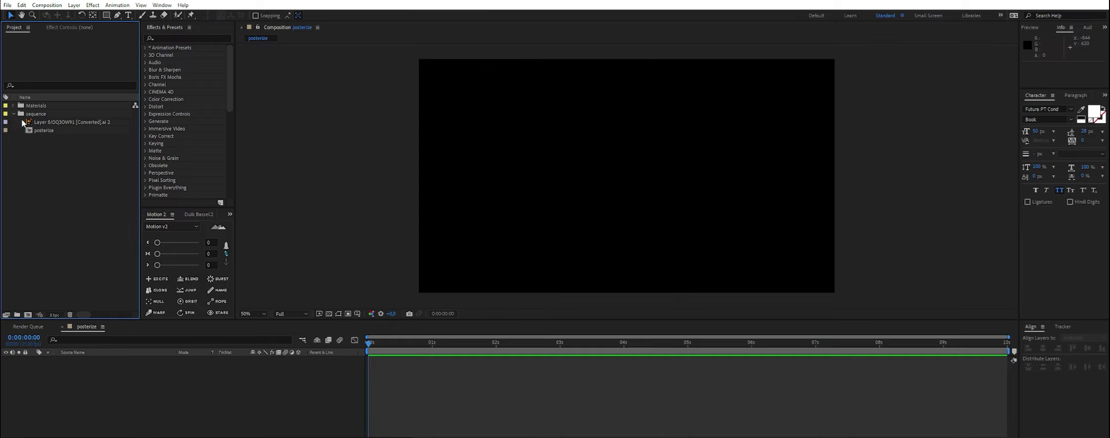
# - Add the Layer 8 (Converted) lightbulb drawing to the empty posterize composition
pyautogui.moveTo(73, 121); pyautogui.dragTo(73, 383)
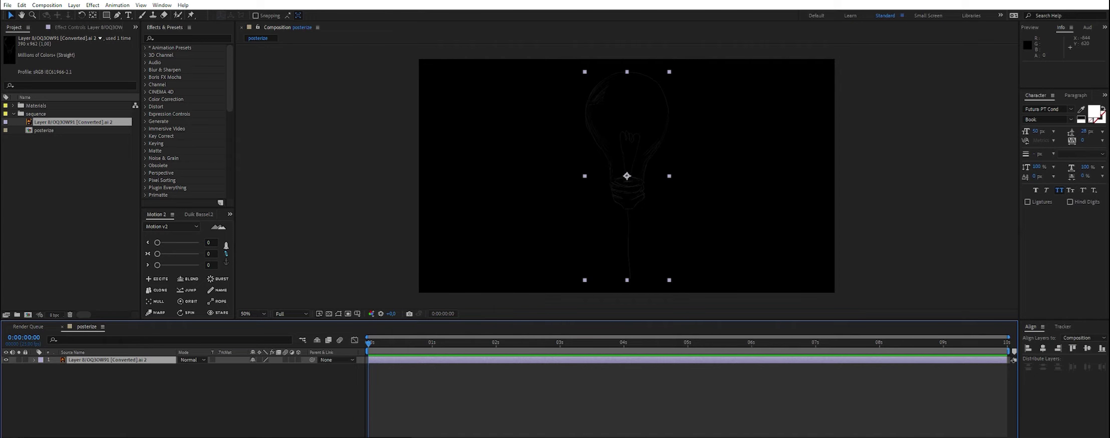
# - Apply a Fill effect to the bulb layer with its colour set to white (FFFFFF)
pyautogui.press('F3')
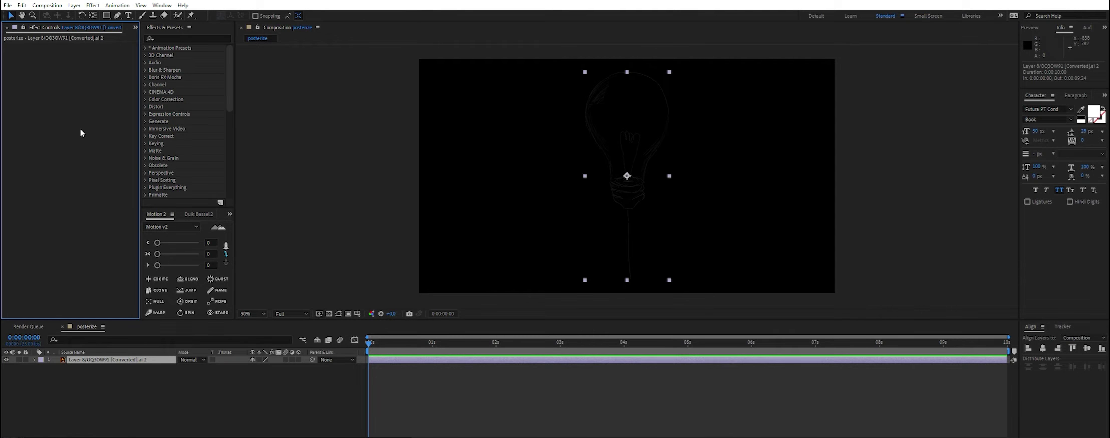
pyautogui.hotkey('ctrl', 'space')
pyautogui.write('fill')
pyautogui.press('Return')
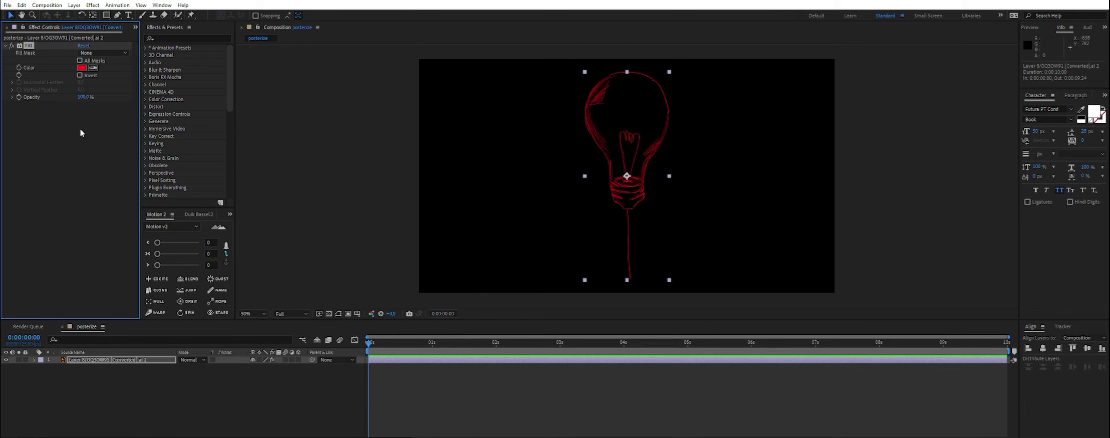
pyautogui.click(81, 68)
pyautogui.click(187, 145)
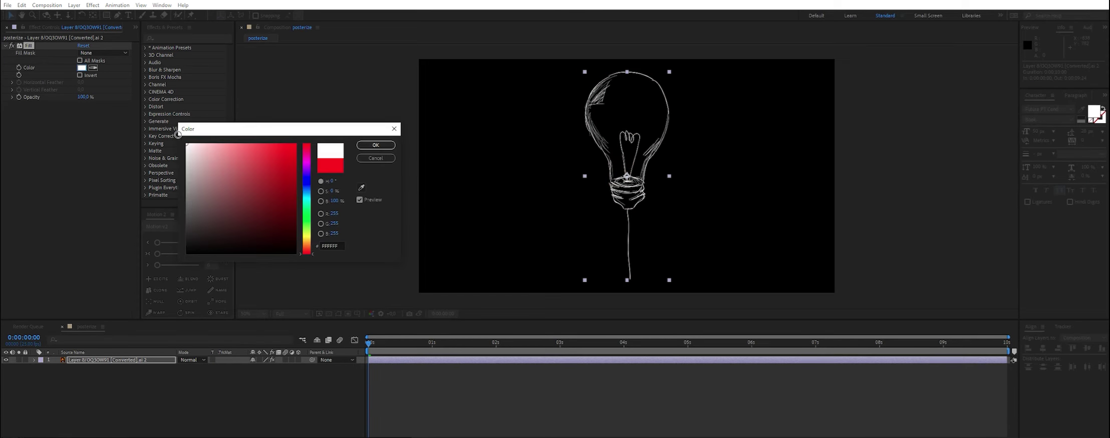
pyautogui.press('Return')
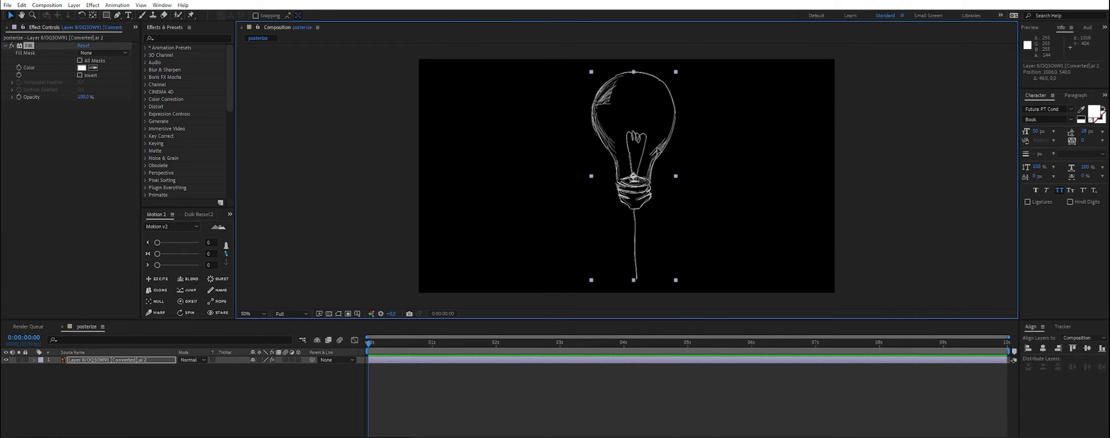
# - Undo an accidental move of the bulb drawing and deselect the Fill effect
pyautogui.moveTo(638, 153); pyautogui.dragTo(704, 153)
pyautogui.hotkey('ctrl', 'z')
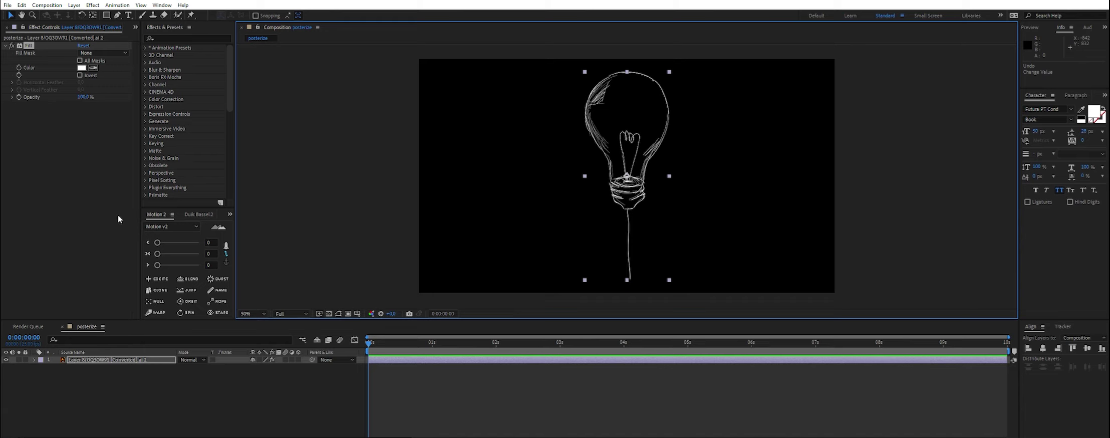
pyautogui.click(92, 195)
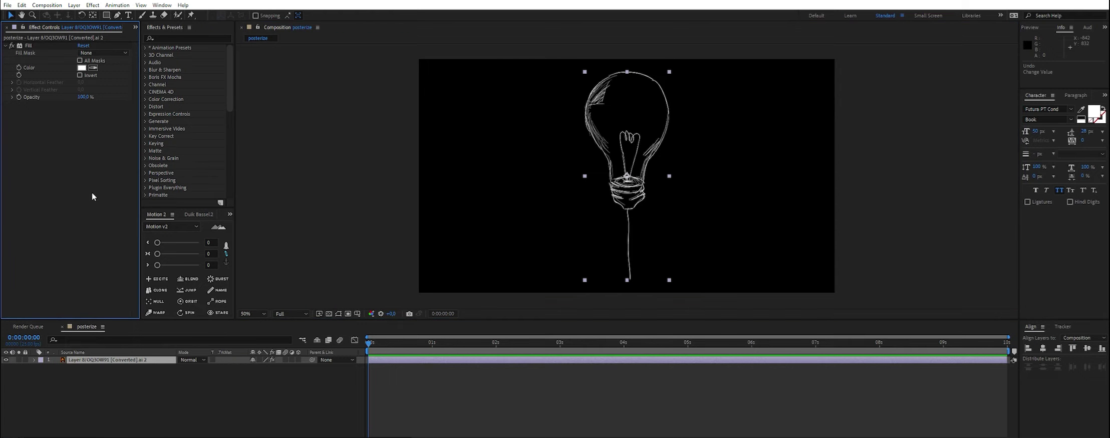
pyautogui.hotkey('ctrl', 'space')
# - Apply Turbulent Displace to the bulb layer and create a new solid named 'fractal'
pyautogui.write('turb')
pyautogui.press('Return')
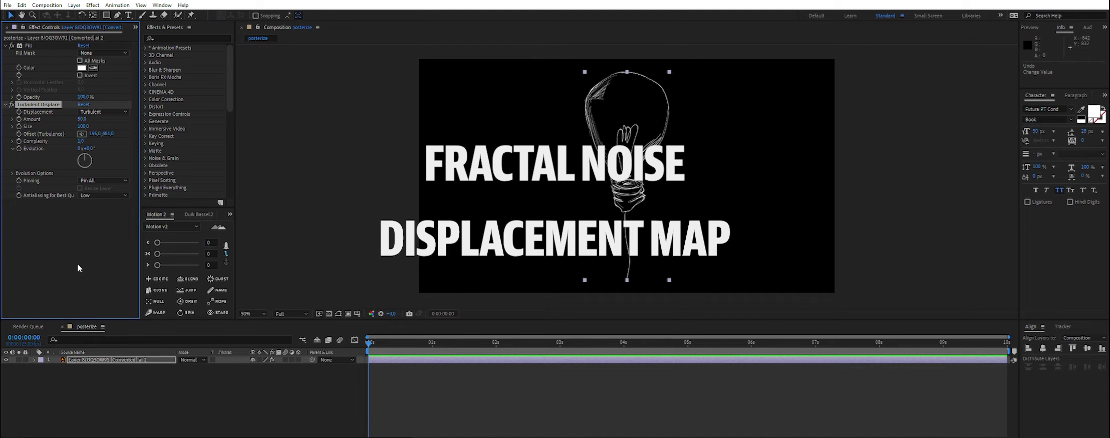
pyautogui.hotkey('ctrl', 'y')
pyautogui.write('fractal')
pyautogui.press('Return')
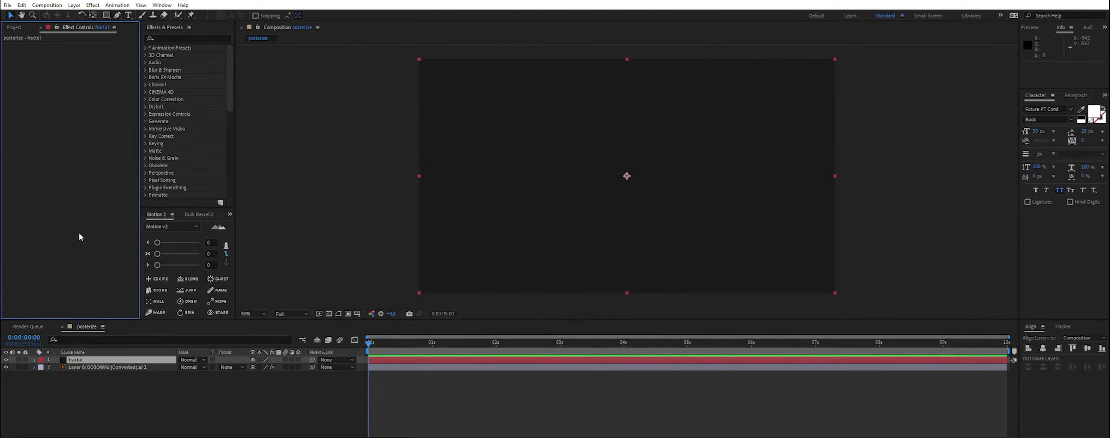
# - Put Fractal Noise on the fractal solid, then hide that layer
pyautogui.hotkey('ctrl', 'space')
pyautogui.write('fractal')
pyautogui.press('Down')
pyautogui.press('Return')
pyautogui.click(100, 367)
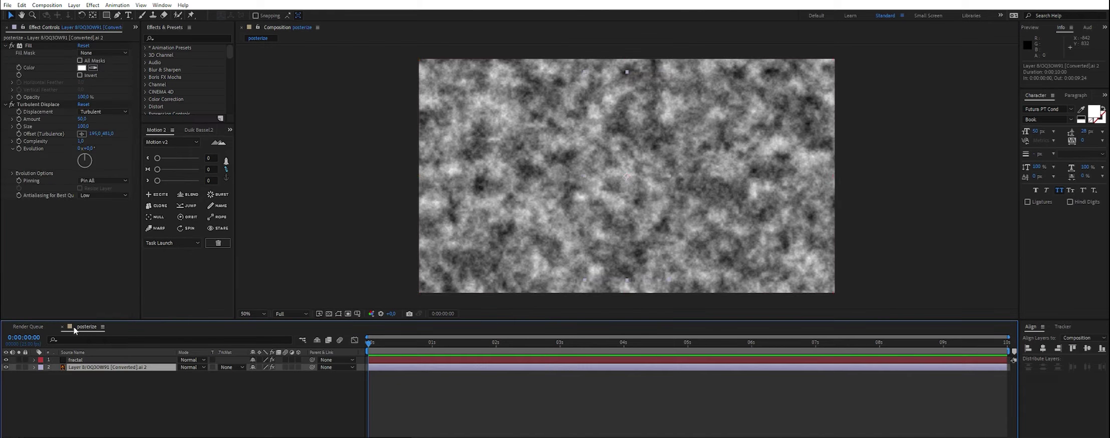
pyautogui.click(5, 359)
# - Add a Displacement Map to the bulb using the fractal layer's effects and masks, max horizontal 26
pyautogui.hotkey('ctrl', 'space')
pyautogui.write('disp')
pyautogui.press('Return')
pyautogui.click(92, 210)
pyautogui.click(100, 232)
pyautogui.click(117, 210)
pyautogui.click(123, 239)
pyautogui.press('/')
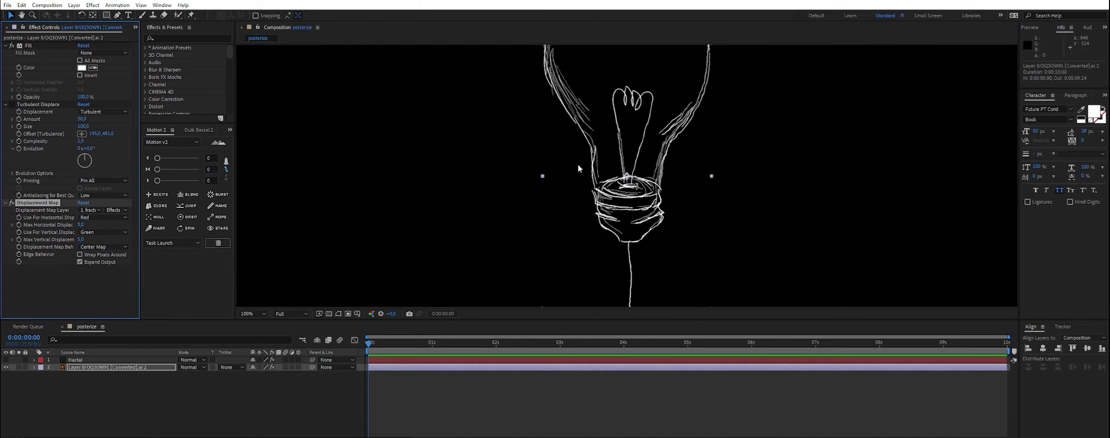
pyautogui.moveTo(80, 224); pyautogui.dragTo(90, 224)
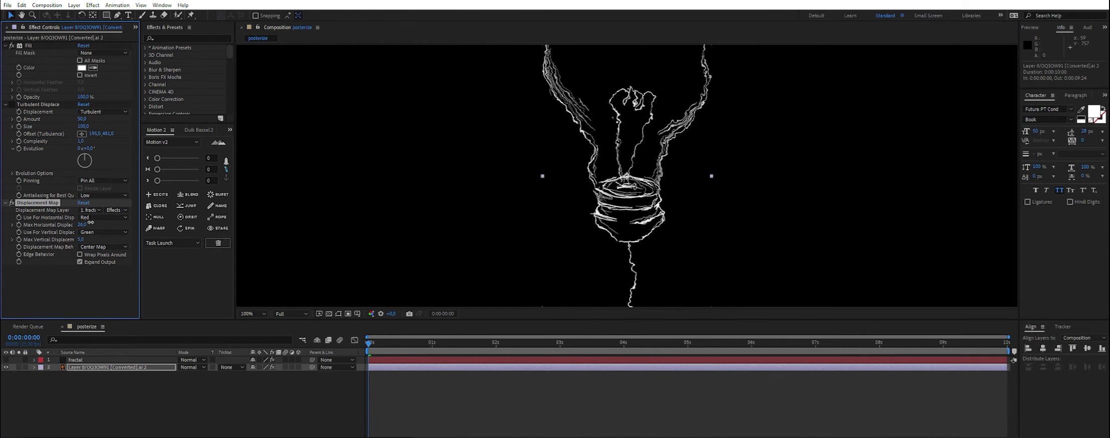
# - Turn off the Displacement Map effect and delete the fractal noise layer
pyautogui.click(11, 202)
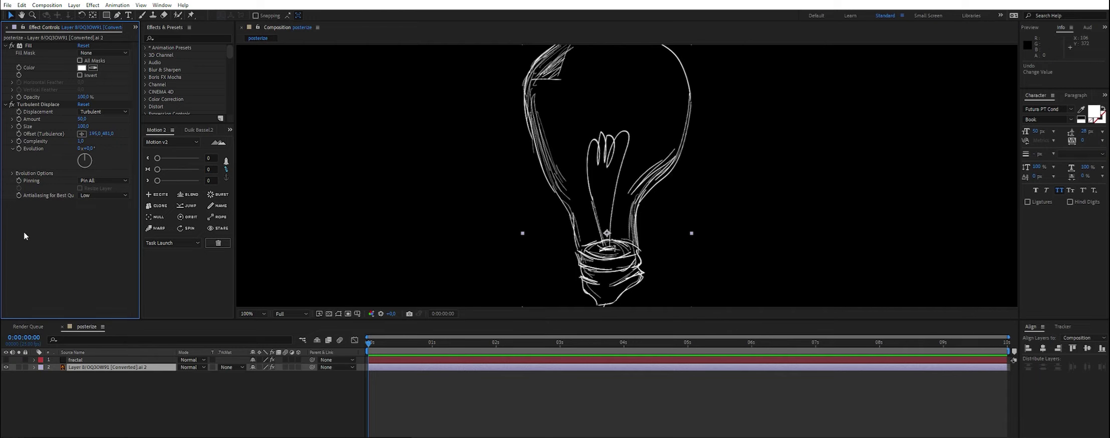
pyautogui.click(98, 360)
pyautogui.press('Delete')
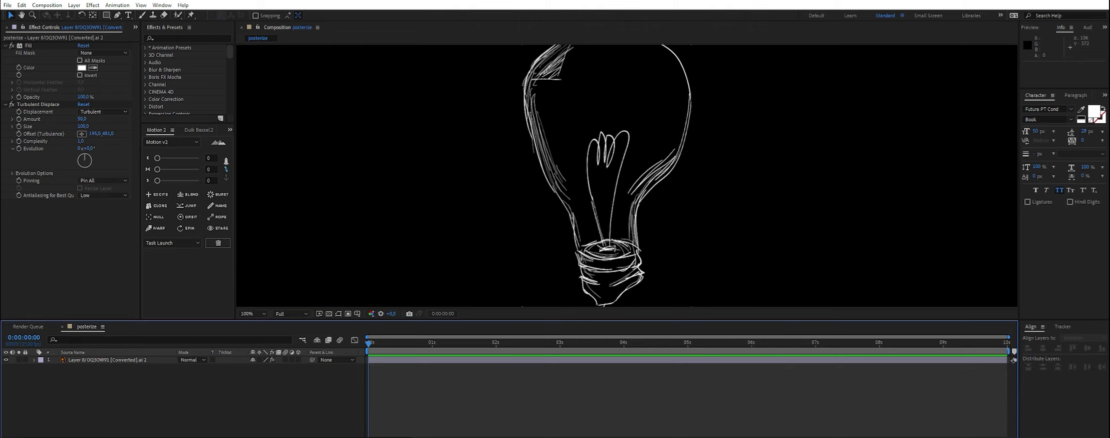
# - Switch Turbulent Displace to Cross Displacement and reduce its Size to 11
pyautogui.click(110, 112)
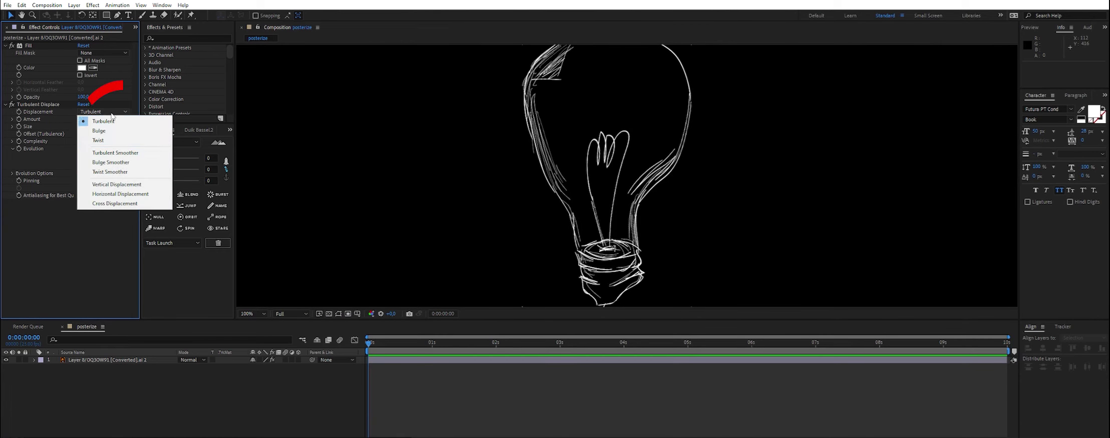
pyautogui.click(113, 203)
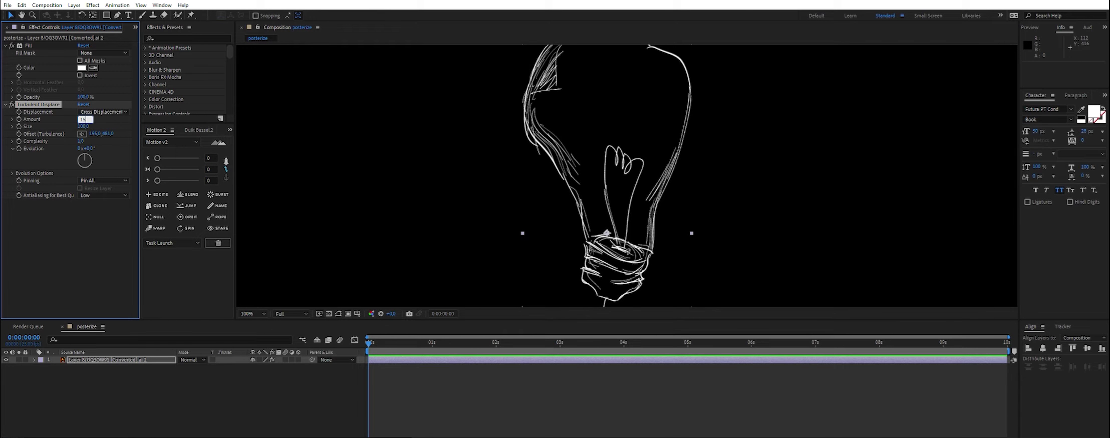
pyautogui.moveTo(81, 124); pyautogui.dragTo(82, 119)
pyautogui.click(80, 127)
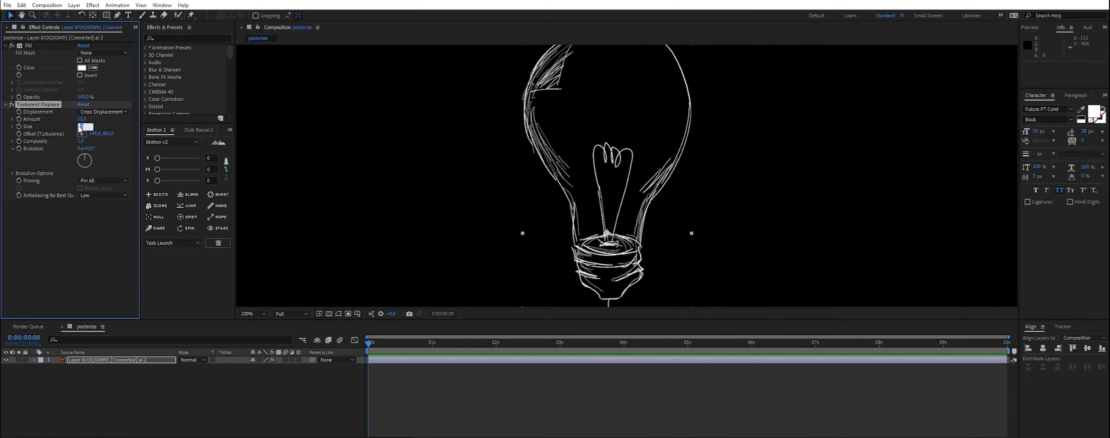
pyautogui.write('11')
pyautogui.press('Return')
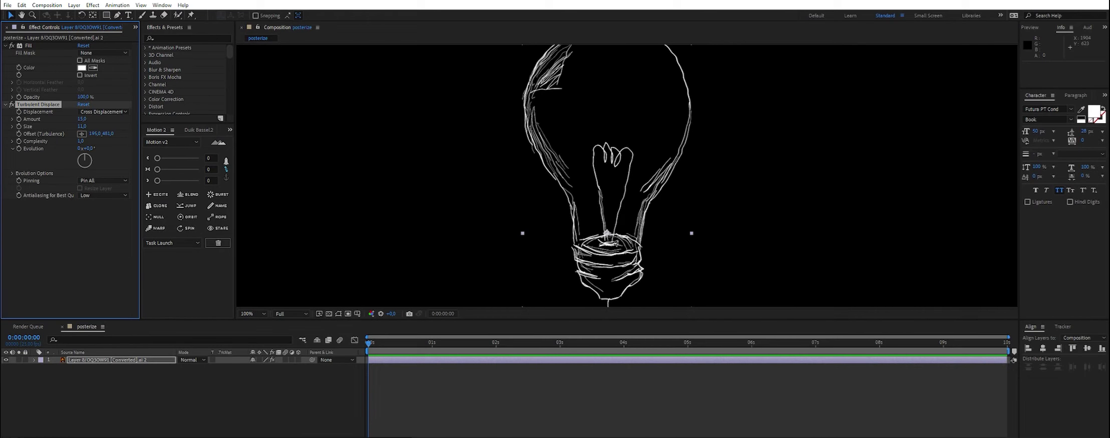
# - Drive the Turbulent Displace Evolution with the expression time*200 and scrub to preview the wobble
pyautogui.keyDown('alt'); pyautogui.click(19, 149); pyautogui.keyUp('alt')
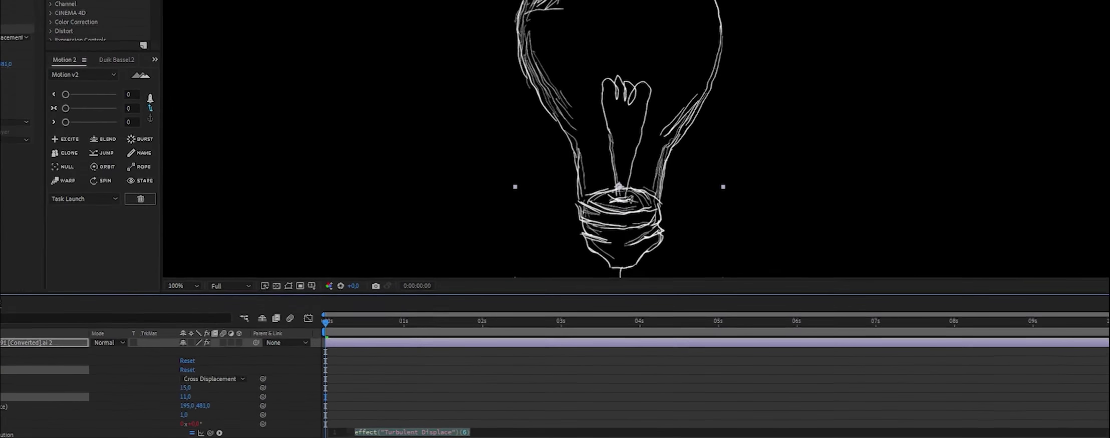
pyautogui.write('time')
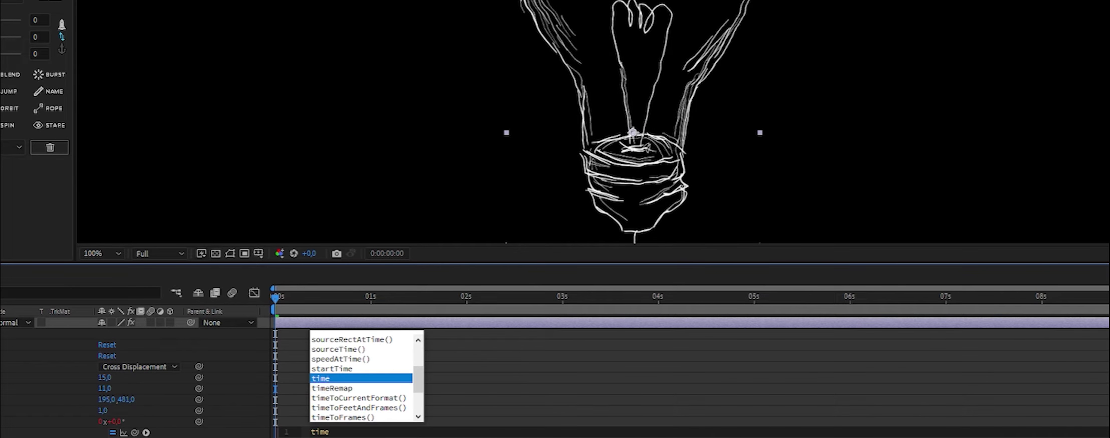
pyautogui.write('*200;')
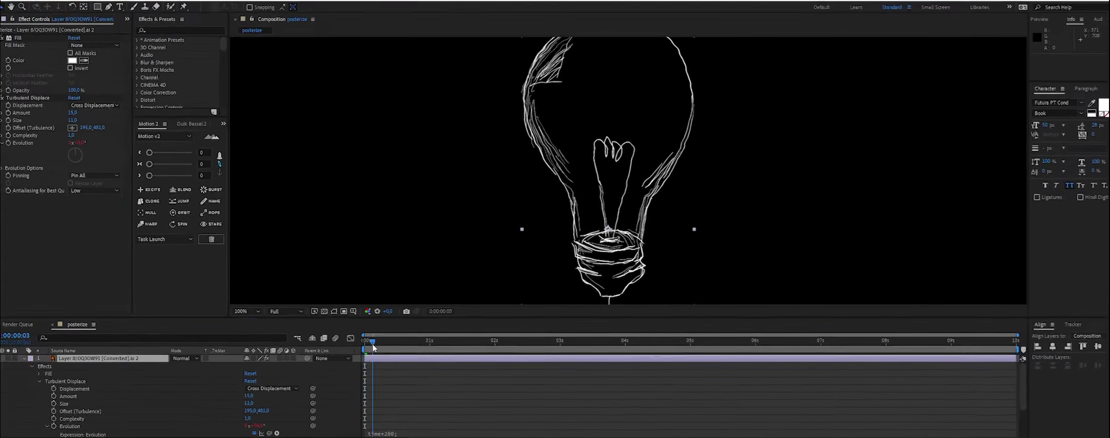
pyautogui.moveTo(369, 342)
pyautogui.mouseDown()
pyautogui.moveTo(490, 347)
pyautogui.moveTo(837, 309)
pyautogui.mouseUp()
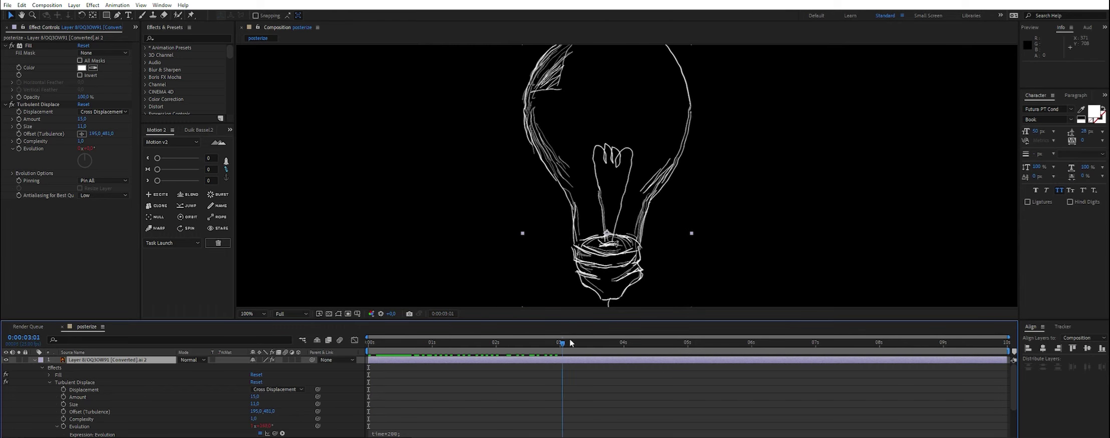
pyautogui.press('space')
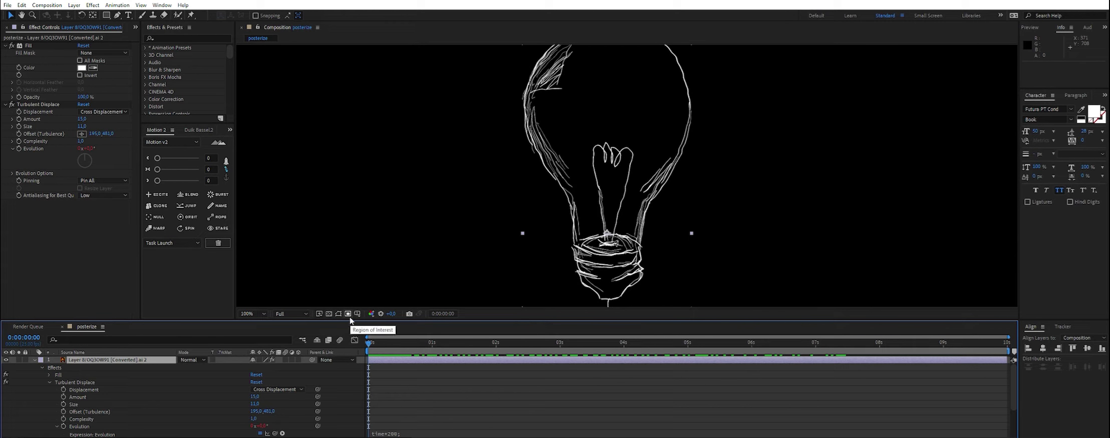
# - Add a Slider Control, link the Evolution expression's multiplier to it, and set it to 200
pyautogui.hotkey('ctrl', 'space')
pyautogui.write('slider')
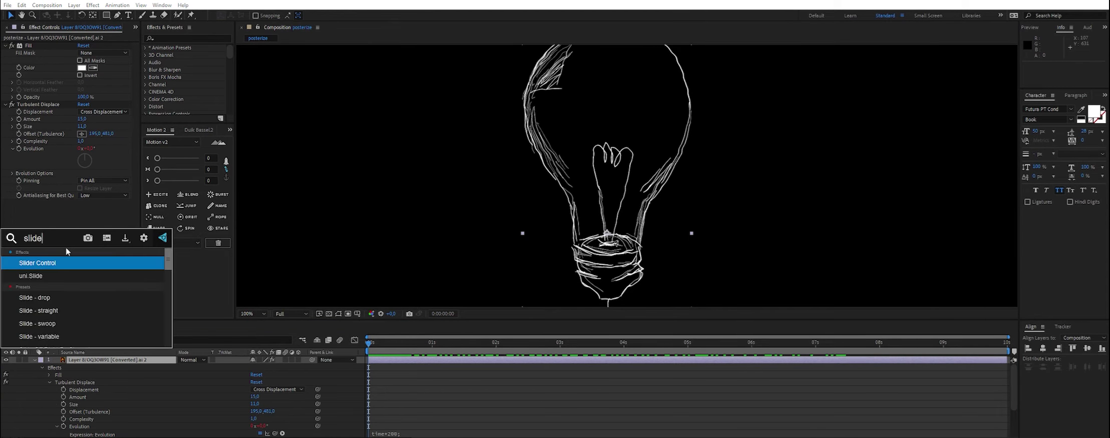
pyautogui.press('Return')
pyautogui.click(275, 433)
pyautogui.press('BackSpace')
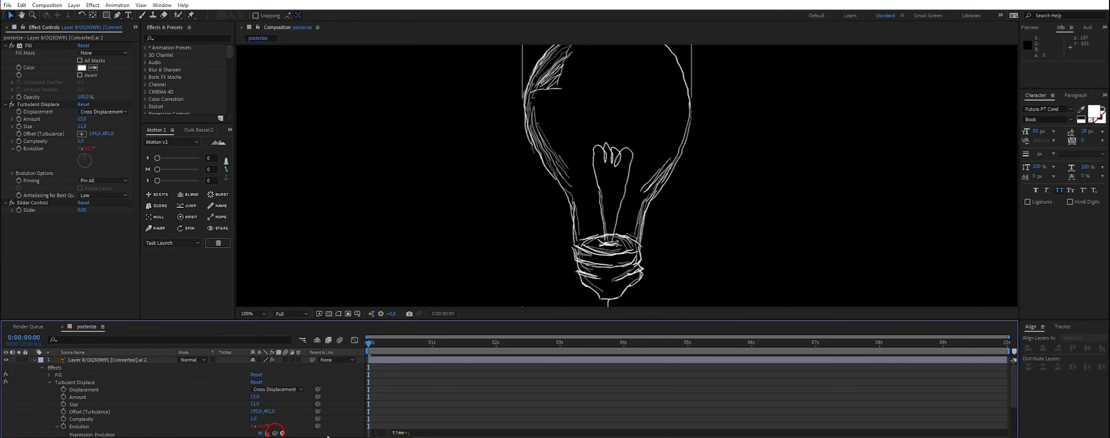
pyautogui.moveTo(274, 432); pyautogui.dragTo(81, 210)
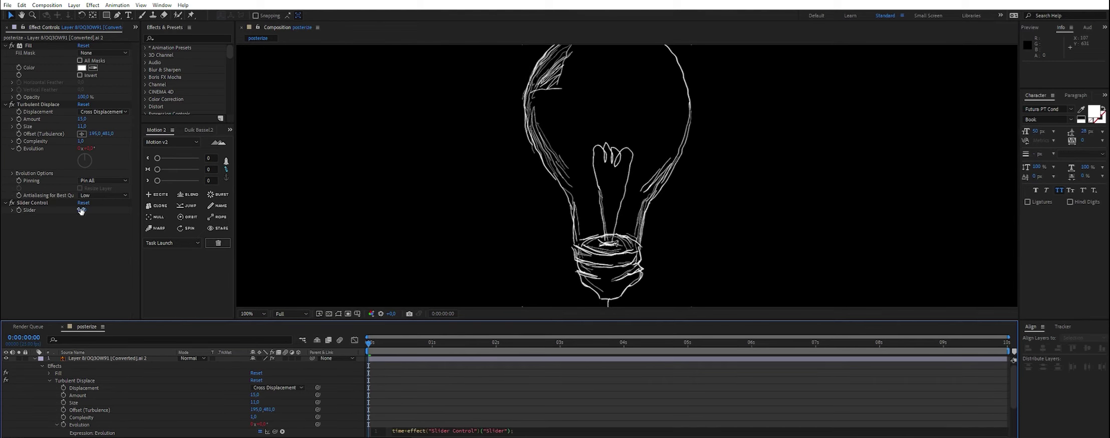
pyautogui.write('00')
pyautogui.press('Return')
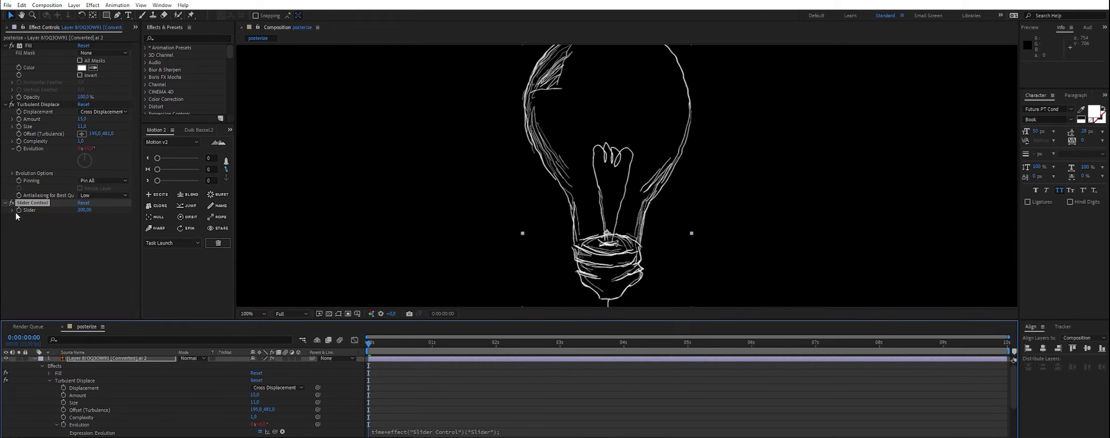
# - Preview the wobble with Slider values 500 and 200, then select the Slider keyframes
pyautogui.press('space')
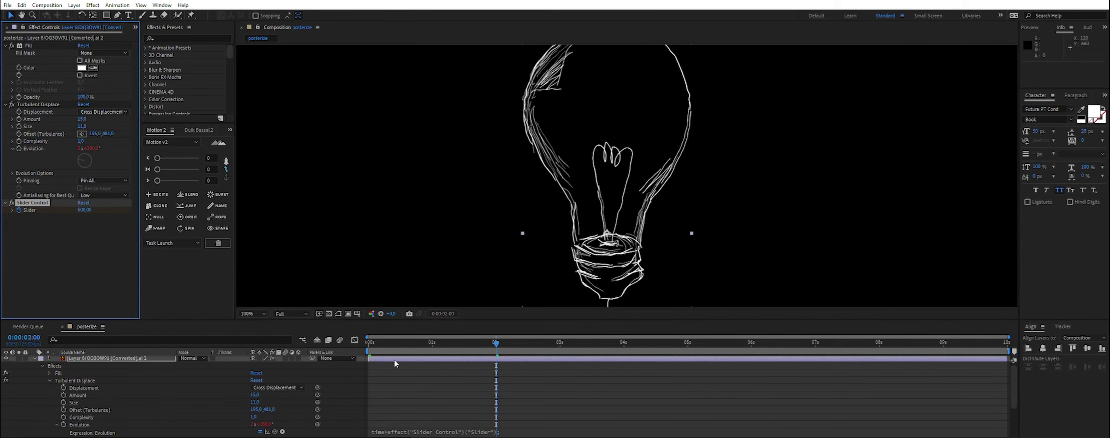
pyautogui.click(559, 344)
pyautogui.click(84, 210)
pyautogui.write('500')
pyautogui.press('Return')
pyautogui.write('200')
pyautogui.press('Return')
pyautogui.press('space')
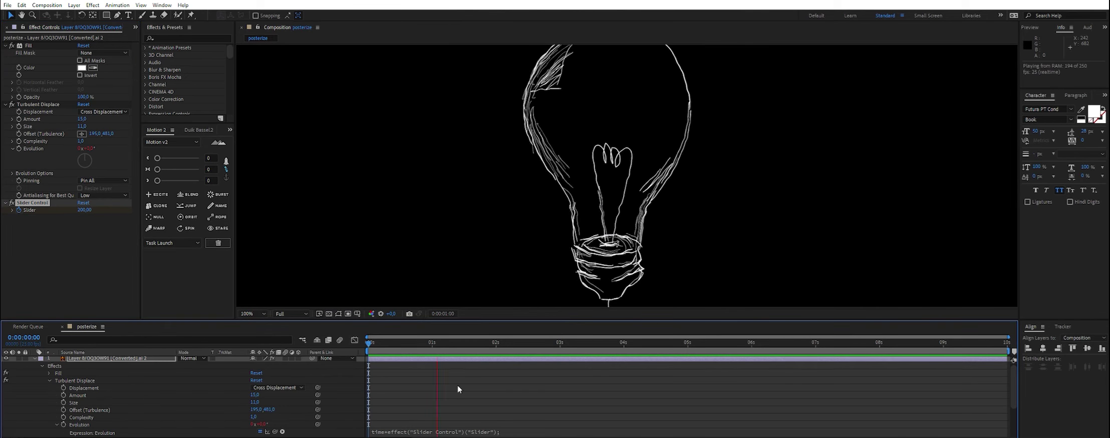
pyautogui.press('space')
pyautogui.press('u')
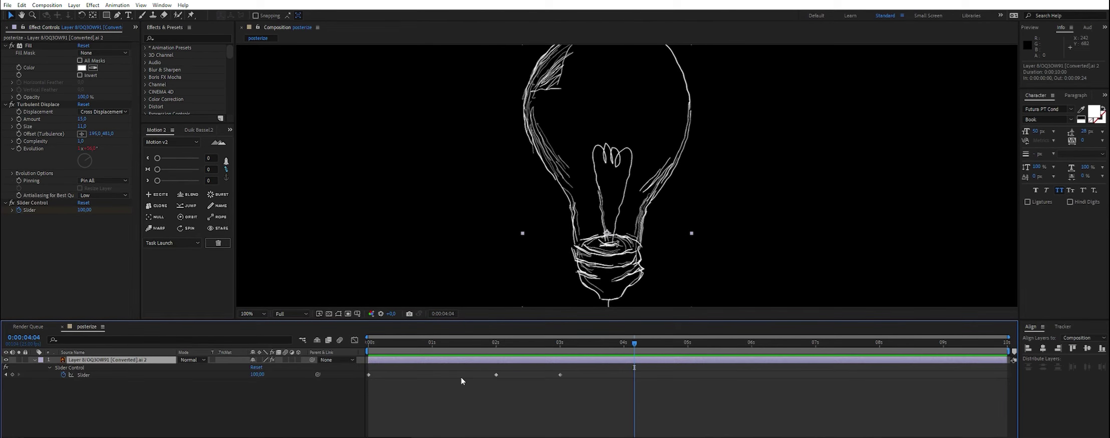
pyautogui.moveTo(576, 372); pyautogui.dragTo(354, 405)
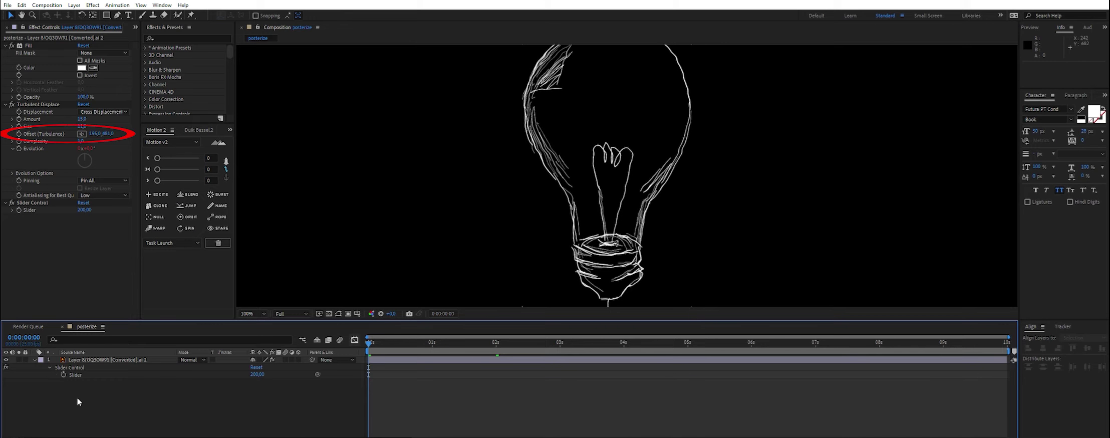
# - Delete the expression from the Turbulent Displace Evolution property
pyautogui.hotkey('ctrl', 'a')
pyautogui.press('e')
pyautogui.press('e')
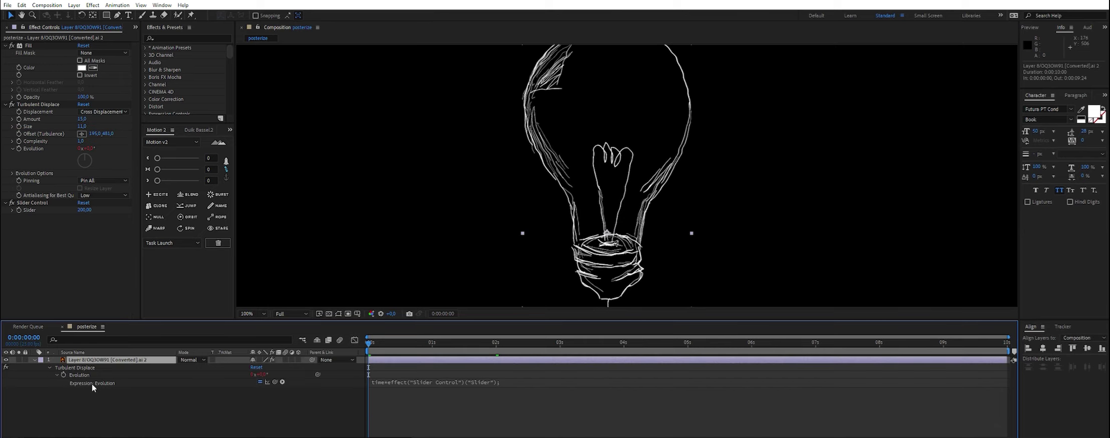
pyautogui.click(395, 382)
pyautogui.hotkey('ctrl', 'a')
pyautogui.press('BackSpace')
pyautogui.press('KP_Enter')
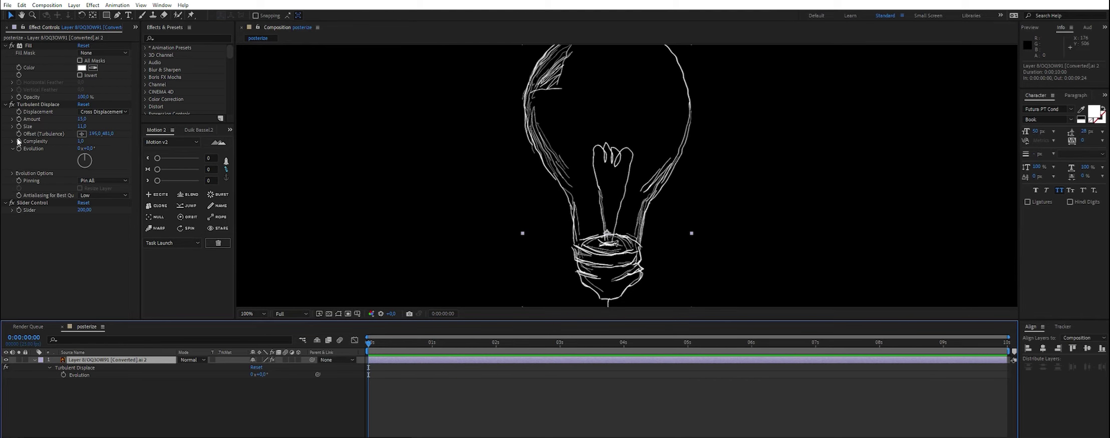
# - Give Offset (Turbulence) the expression ruch = random(Slider); [ruch,ruch] and preview the jitter
pyautogui.keyDown('alt'); pyautogui.click(18, 133); pyautogui.keyUp('alt')
pyautogui.write('ru')
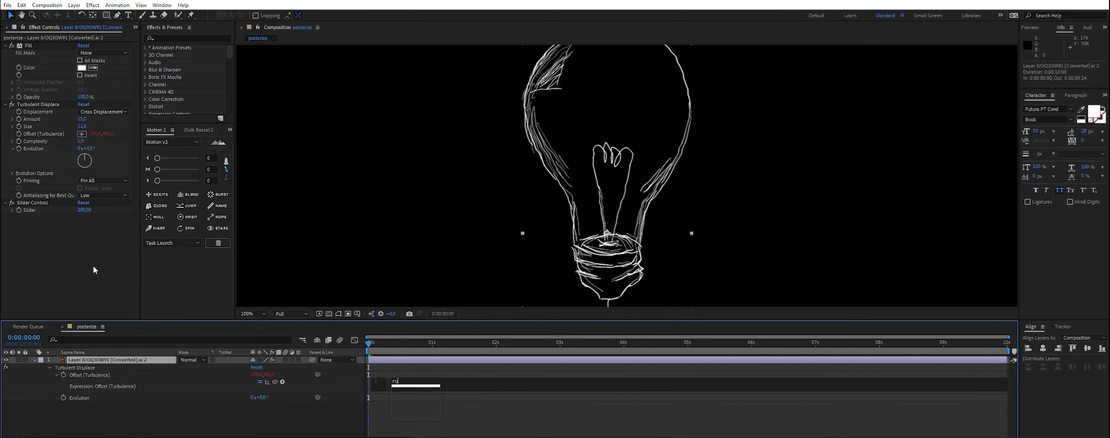
pyautogui.write('ch = time*')
pyautogui.press('BackSpace')
pyautogui.press('BackSpace')
pyautogui.press('BackSpace')
pyautogui.press('BackSpace')
pyautogui.press('BackSpace')
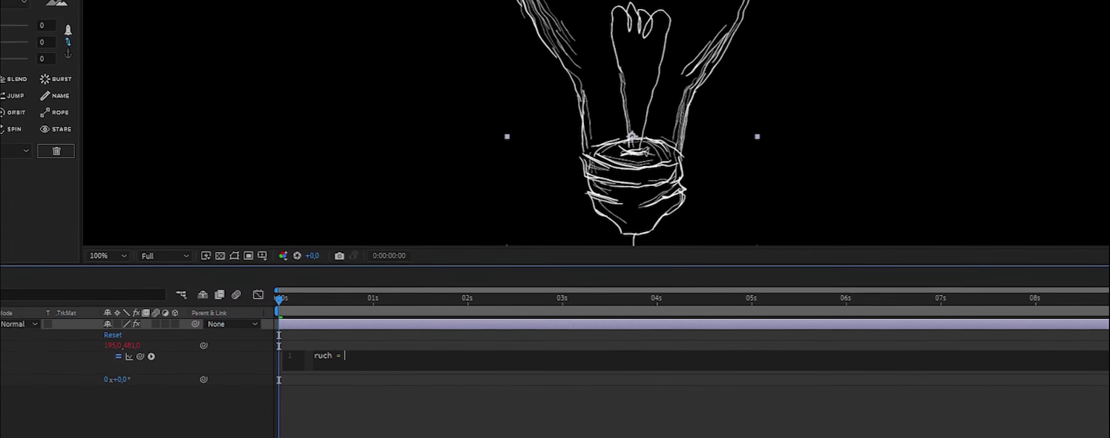
pyautogui.write('ra')
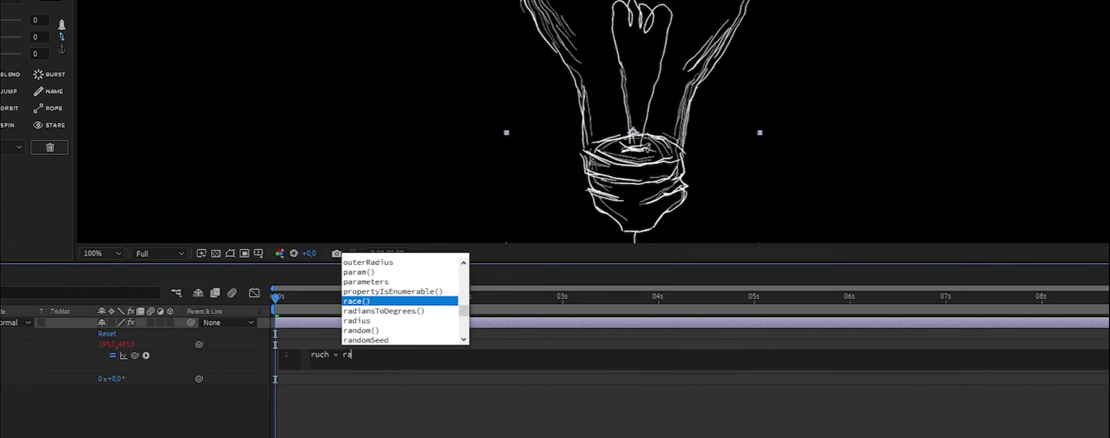
pyautogui.write('n')
pyautogui.press('Return')
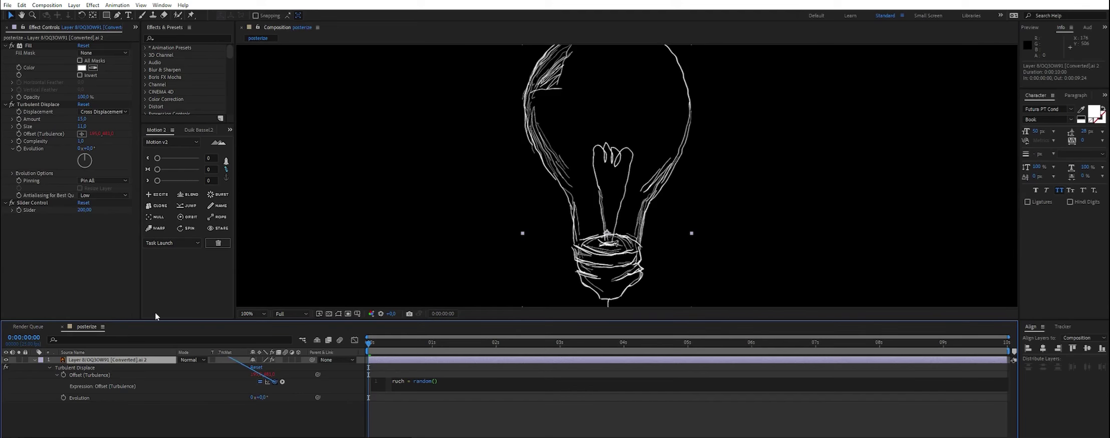
pyautogui.moveTo(155, 316); pyautogui.dragTo(50, 211)
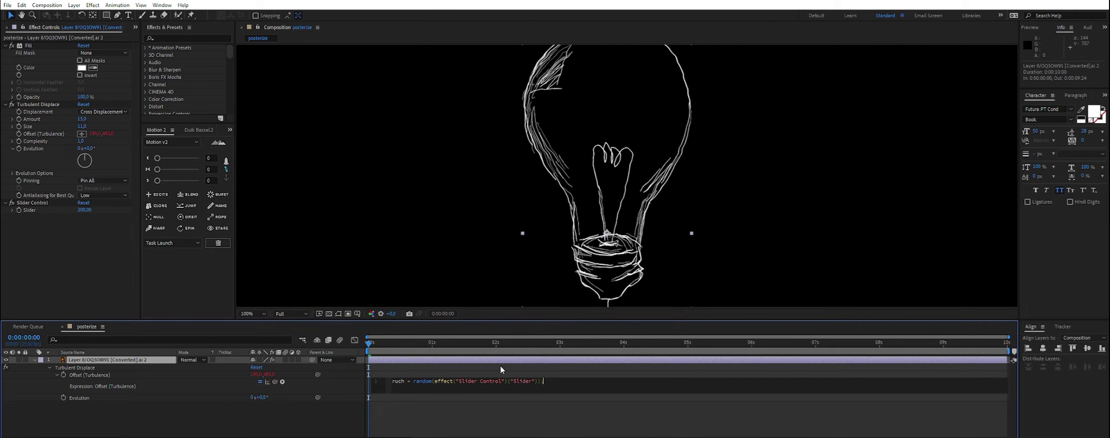
pyautogui.press('Return')
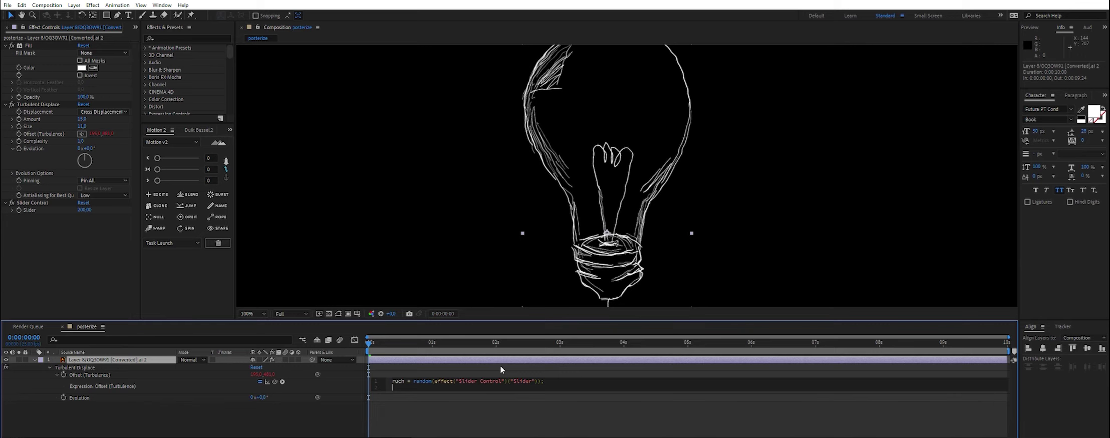
pyautogui.write('[ruch,ruch')
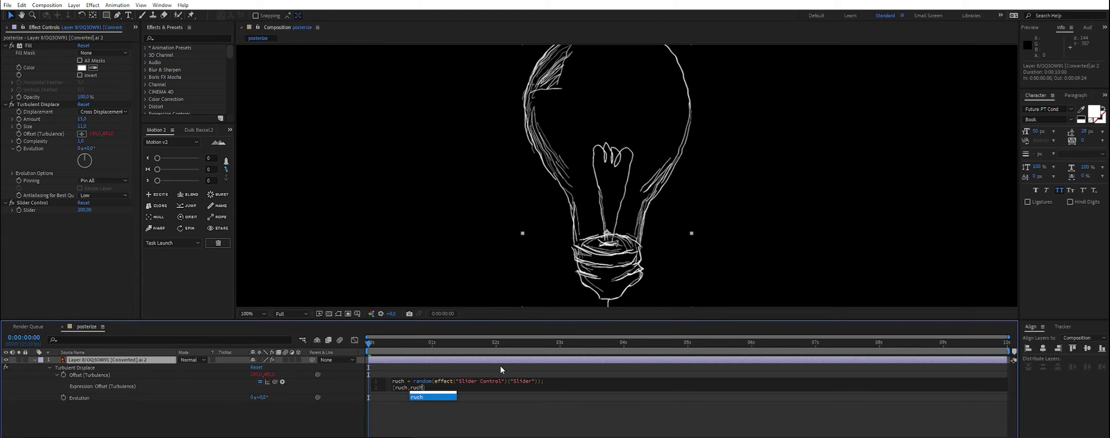
pyautogui.press('Escape')
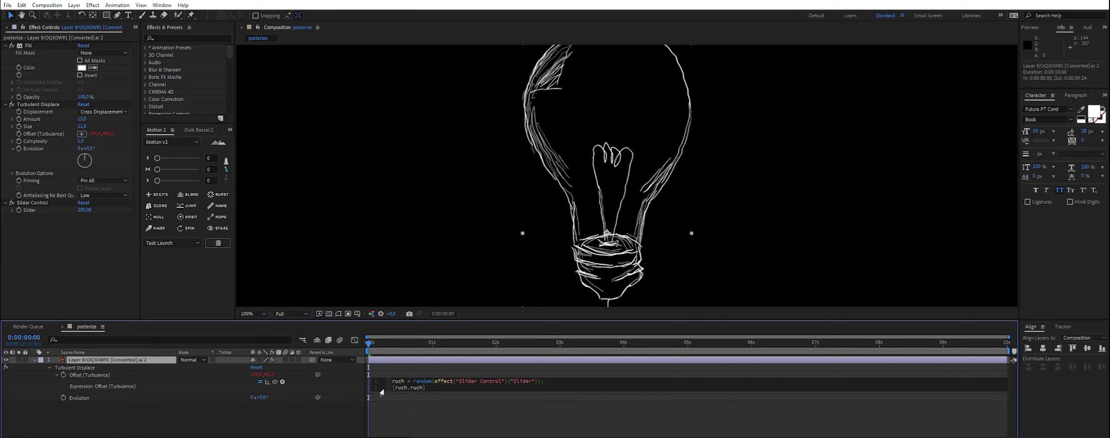
pyautogui.click(306, 418)
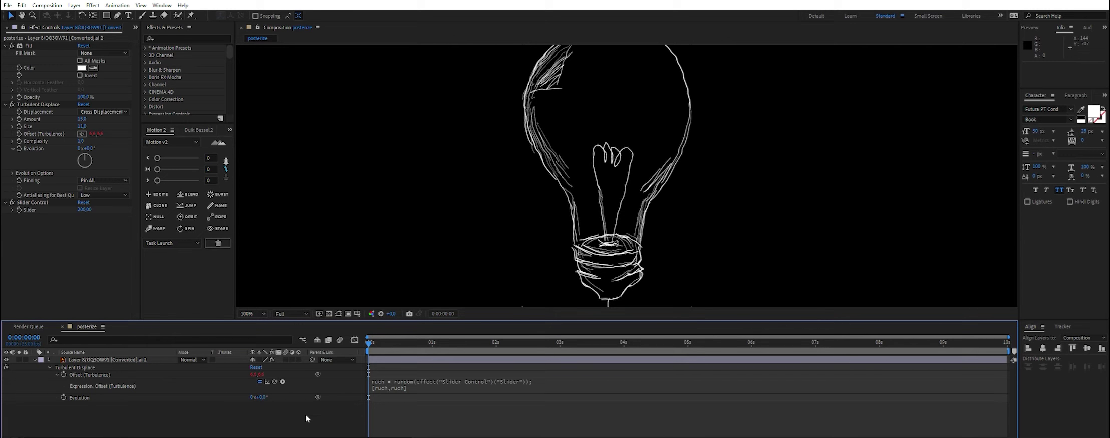
pyautogui.press('space')
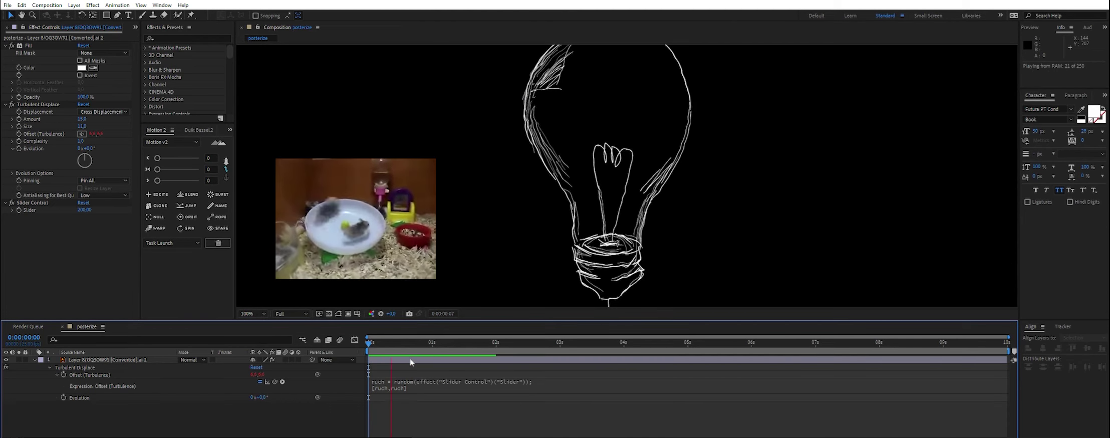
pyautogui.hotkey('ctrl', 'space')
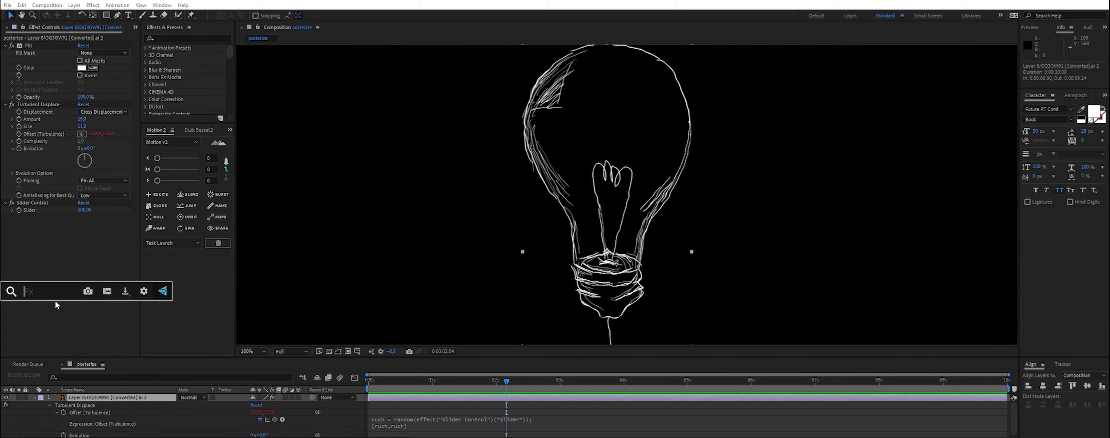
# - Apply Posterize Time at 5 fps to the bulb layer and check the composition settings
pyautogui.write('poster')
pyautogui.press('Down')
pyautogui.press('Return')
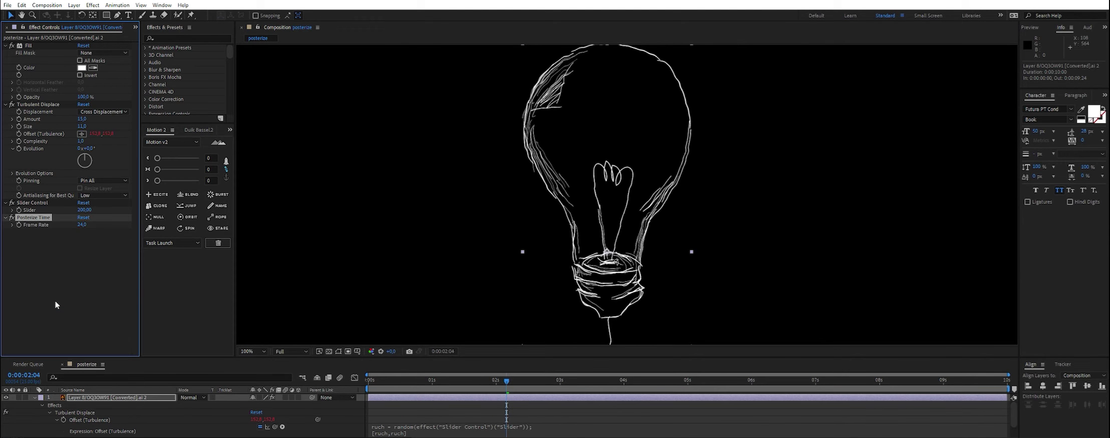
pyautogui.click(83, 225)
pyautogui.write('5')
pyautogui.press('Return')
pyautogui.press('space')
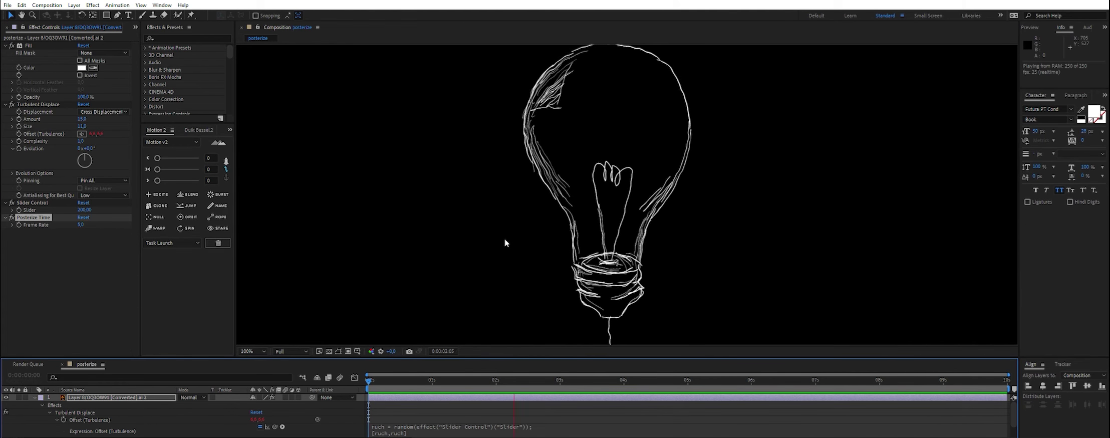
pyautogui.hotkey('ctrl', 'k')
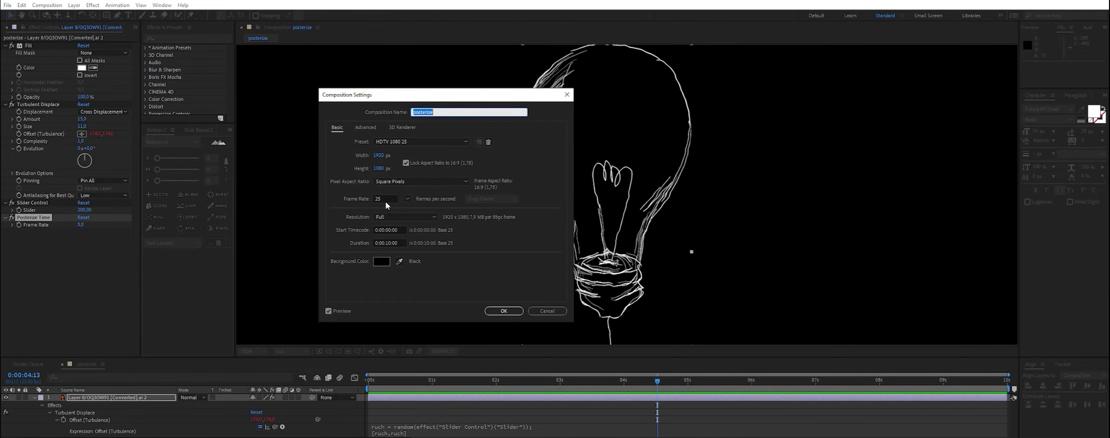
pyautogui.press('Escape')
# - Try a Posterize Time frame rate of 25, return it to 5, and preview the stepped jitter
pyautogui.click(81, 225)
pyautogui.write('25')
pyautogui.press('Return')
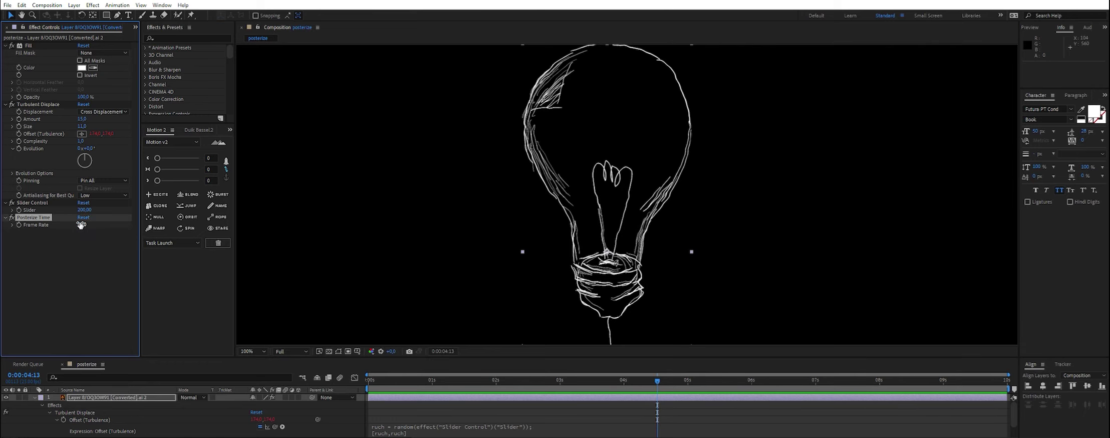
pyautogui.click(369, 382)
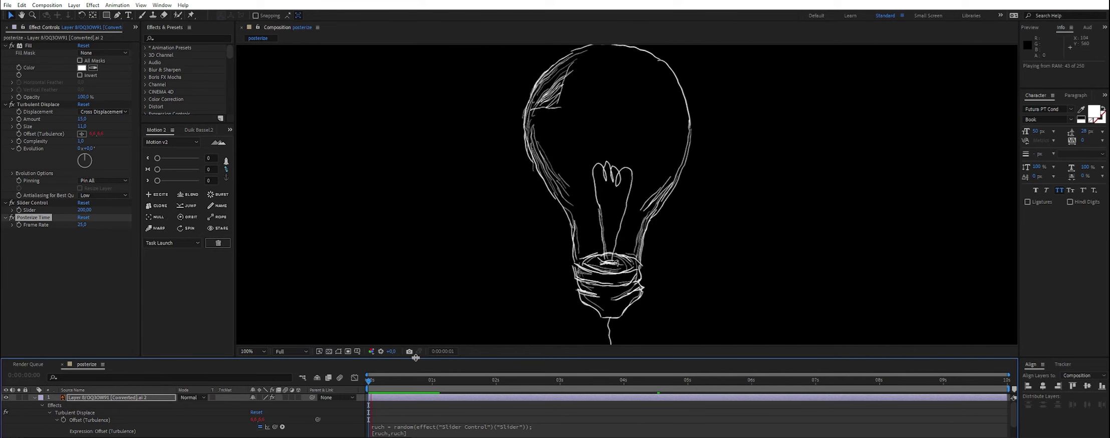
pyautogui.click(81, 224)
pyautogui.write('5')
pyautogui.press('Return')
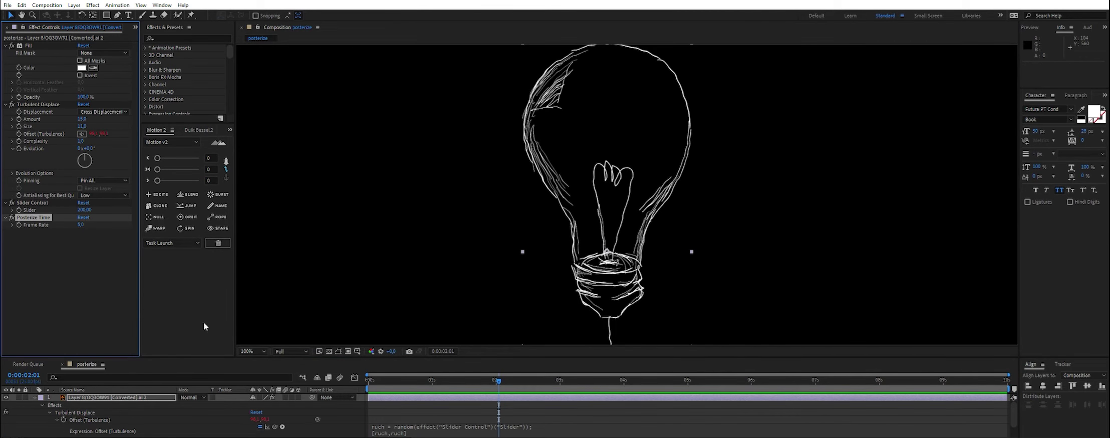
pyautogui.click(369, 381)
pyautogui.press('space')
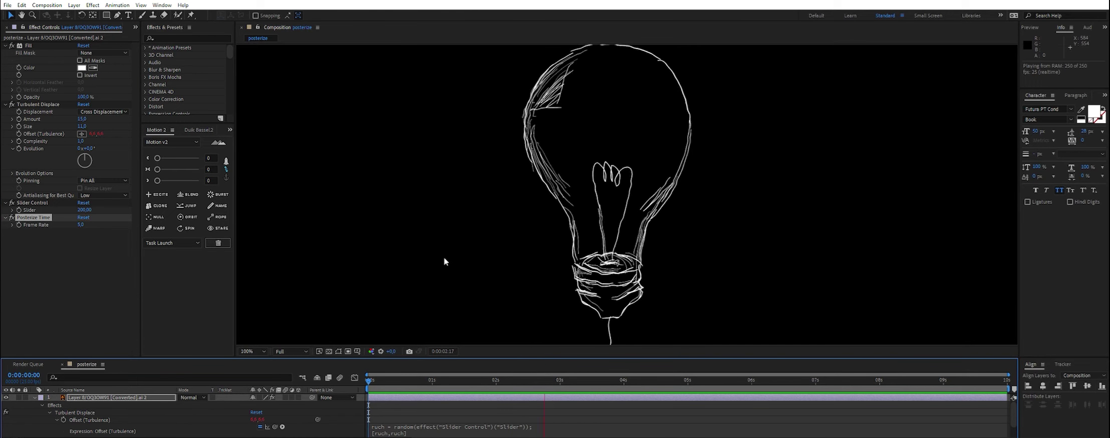
pyautogui.press('space')
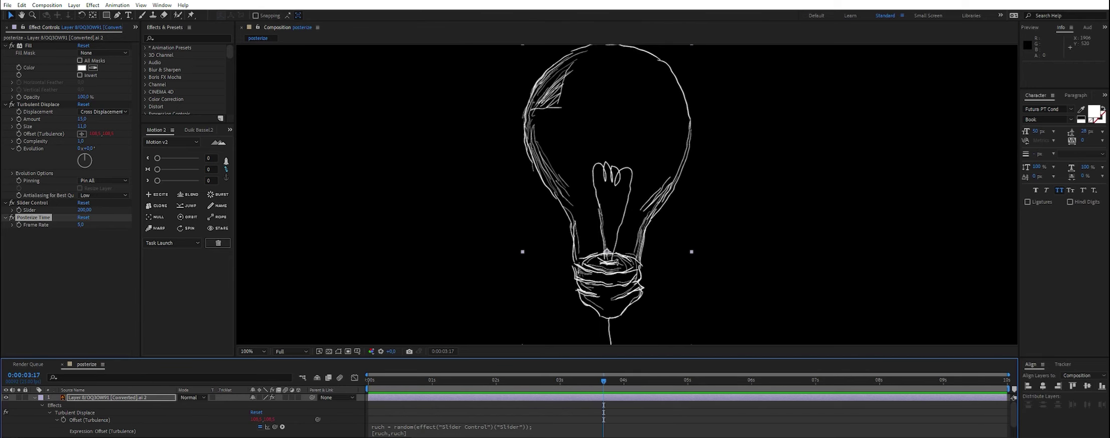
# - Apply the Roughen Edges effect to the bulb layer
pyautogui.hotkey('ctrl', 'space')
pyautogui.write('roug')
pyautogui.press('Return')
# - Move Roughen Edges above Posterize Time and set its Border to 0
pyautogui.moveTo(52, 233); pyautogui.dragTo(53, 214)
pyautogui.click(82, 239)
pyautogui.press('Return')
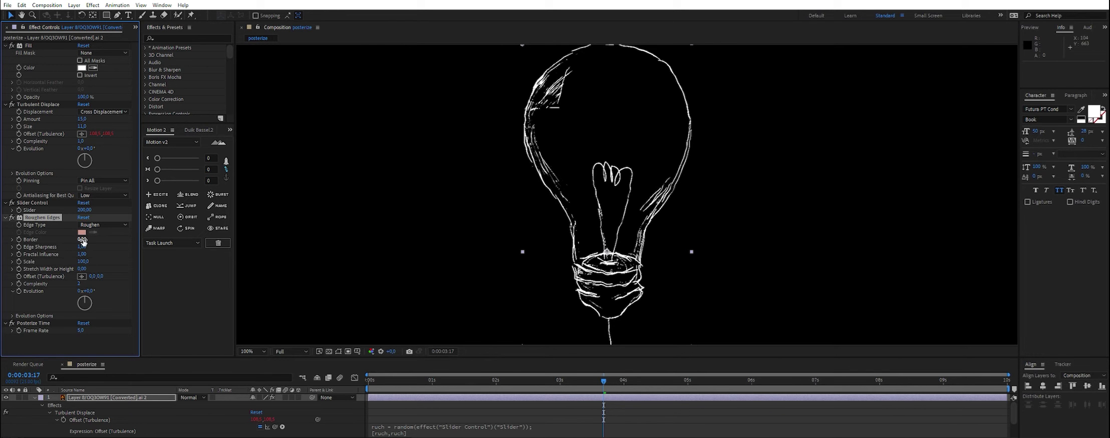
# - Drive Roughen Edges Evolution with a time*Slider expression and preview the result
pyautogui.keyDown('alt'); pyautogui.click(19, 291); pyautogui.keyUp('alt')
pyautogui.write('time*')
pyautogui.moveTo(275, 433); pyautogui.dragTo(48, 213)
pyautogui.click(439, 390)
pyautogui.press('space')
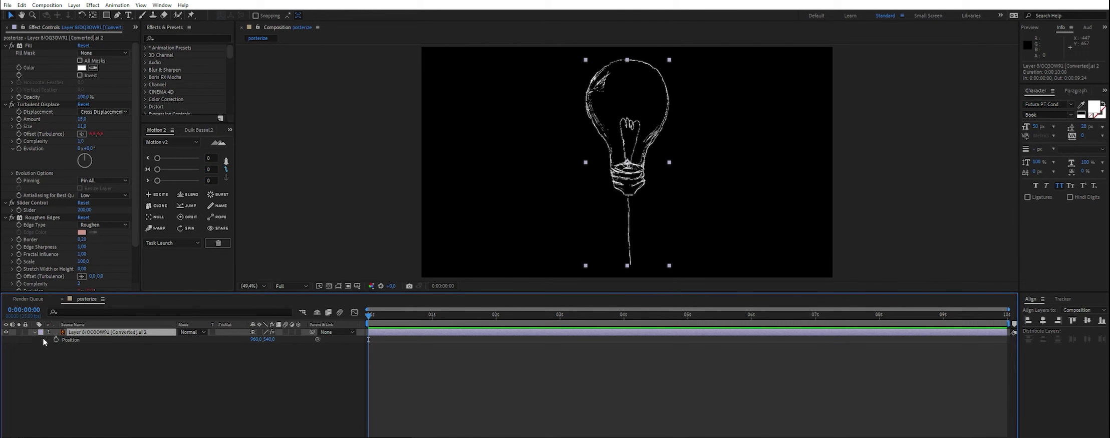
# - Keyframe the bulb's Position so it slides right between 0 and 2 seconds, then preview
pyautogui.click(56, 339)
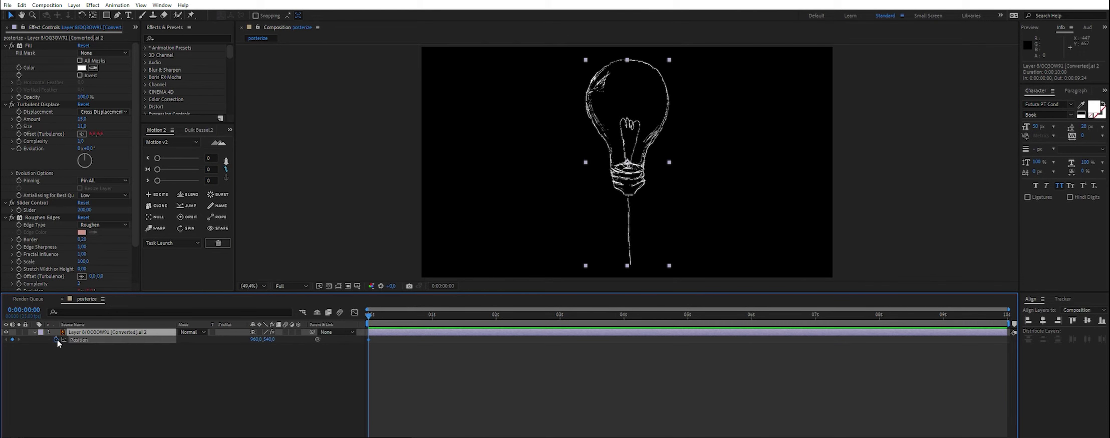
pyautogui.click(498, 324)
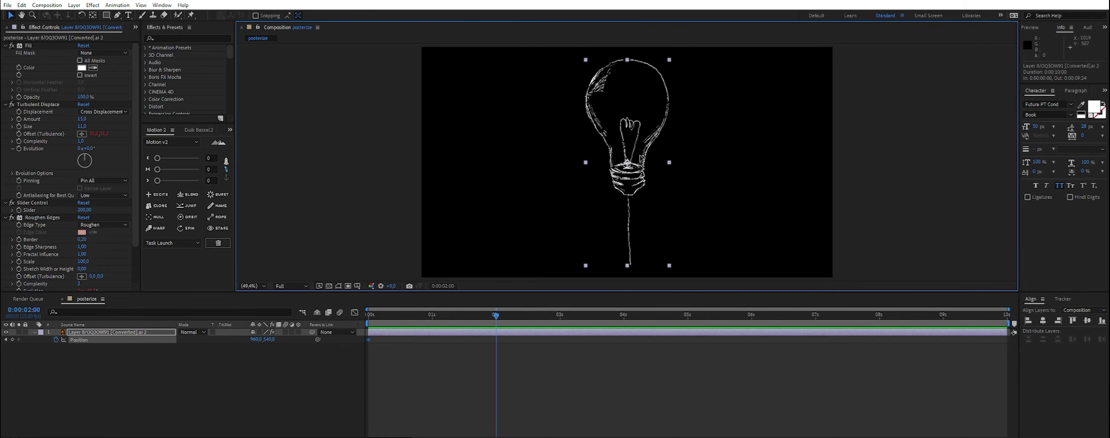
pyautogui.moveTo(639, 158); pyautogui.dragTo(760, 157)
pyautogui.press('Home')
pyautogui.press('space')
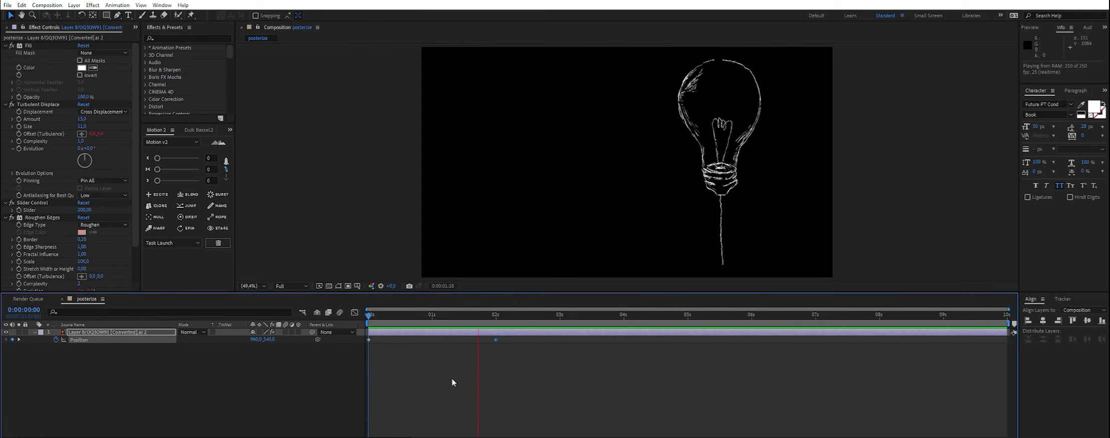
pyautogui.press('space')
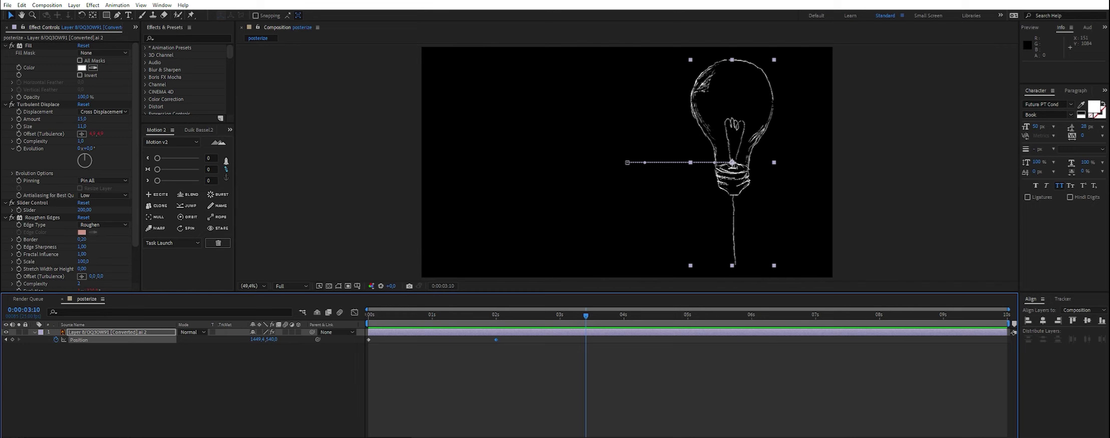
# - Add a posterizeTime(5) expression to Position, preview the stepped slide, and select the layer's effects
pyautogui.keyDown('alt'); pyautogui.click(56, 339); pyautogui.keyUp('alt')
pyautogui.write('oste')
pyautogui.press('Return')
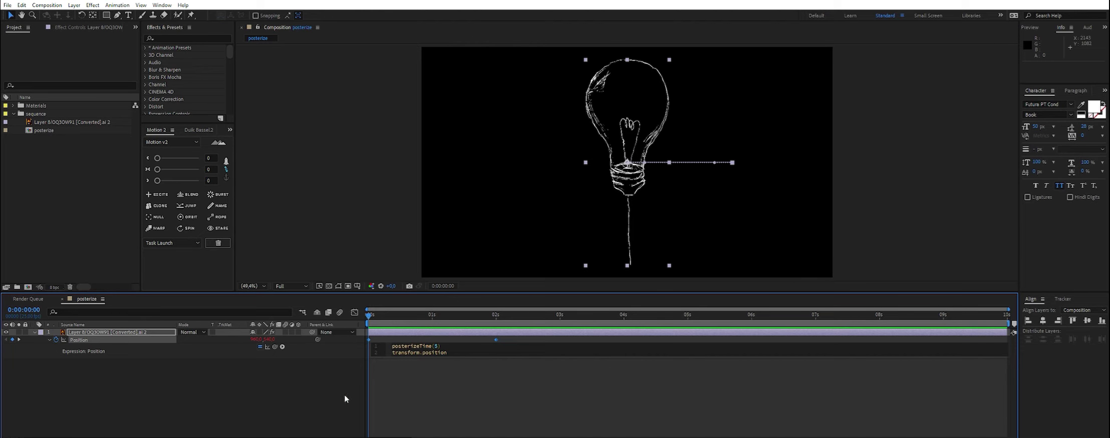
pyautogui.click(345, 395)
pyautogui.press('space')
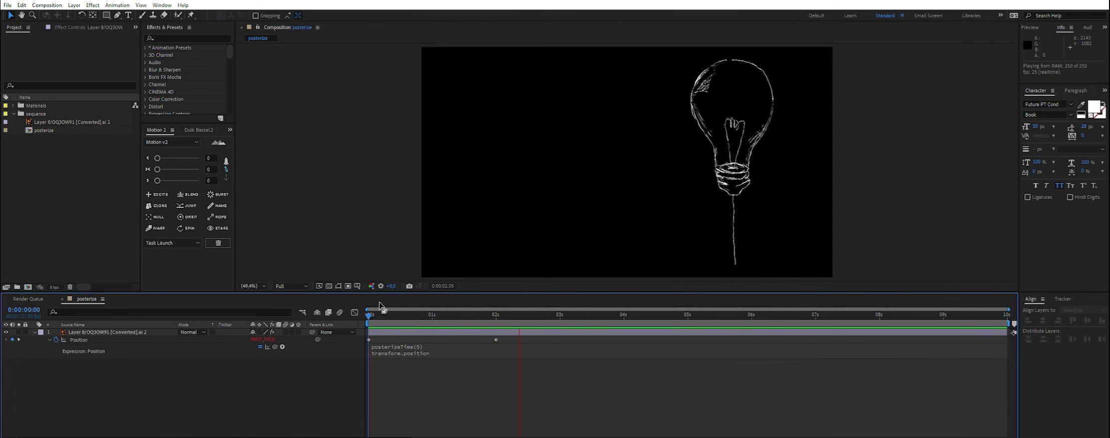
pyautogui.click(90, 332)
pyautogui.click(61, 27)
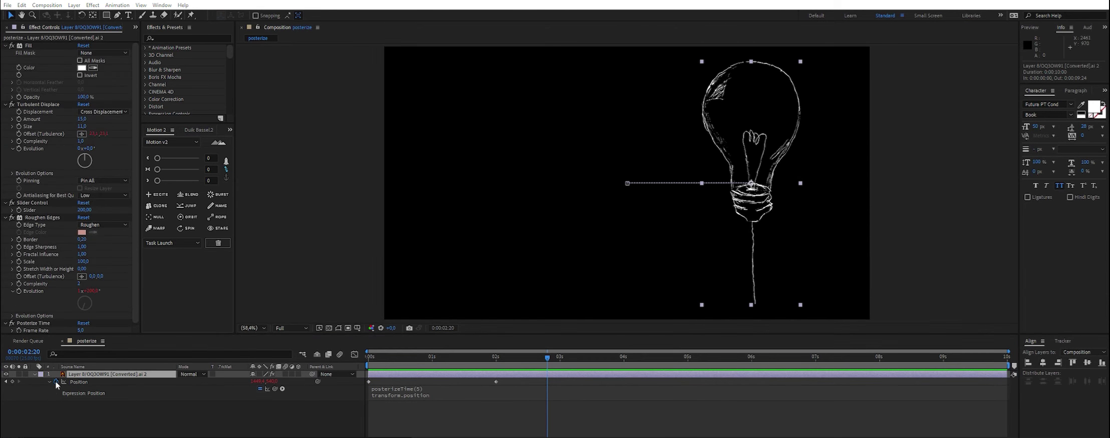
pyautogui.hotkey('ctrl', 'a')
# - Add a Transform effect above Posterize Time that slides the bulb left by the 2-second mark, and preview it
pyautogui.click(6, 104)
pyautogui.hotkey('ctrl', 'space')
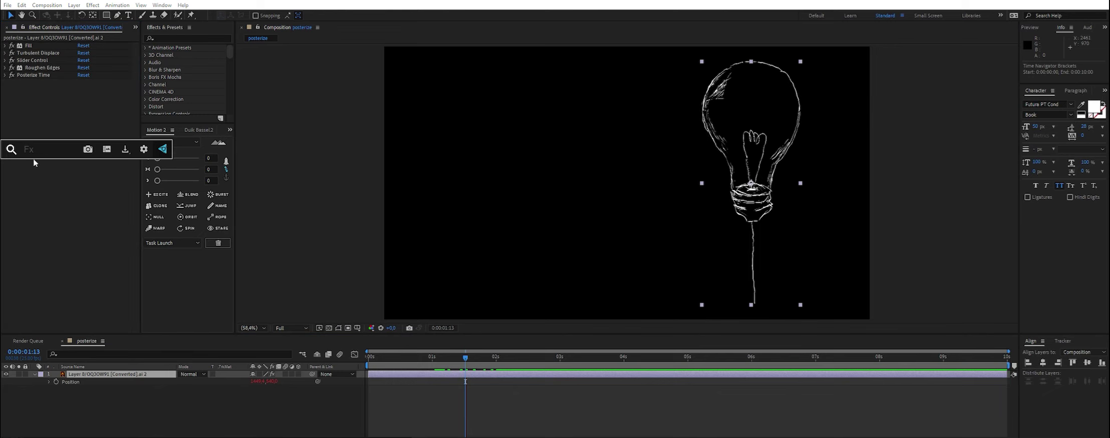
pyautogui.write('tran')
pyautogui.press('Return')
pyautogui.moveTo(37, 77); pyautogui.dragTo(36, 73)
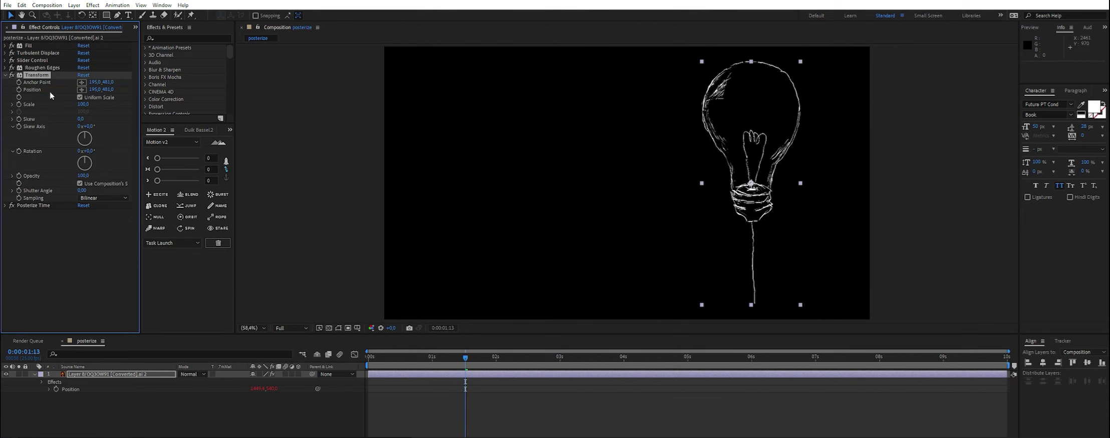
pyautogui.moveTo(371, 357); pyautogui.dragTo(495, 356)
pyautogui.moveTo(95, 89); pyautogui.dragTo(30, 89)
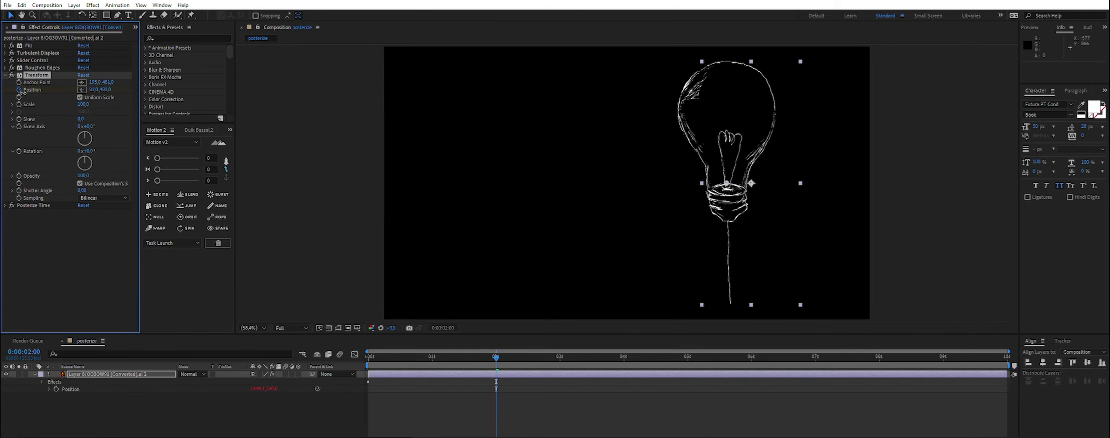
pyautogui.press('Home')
pyautogui.press('space')
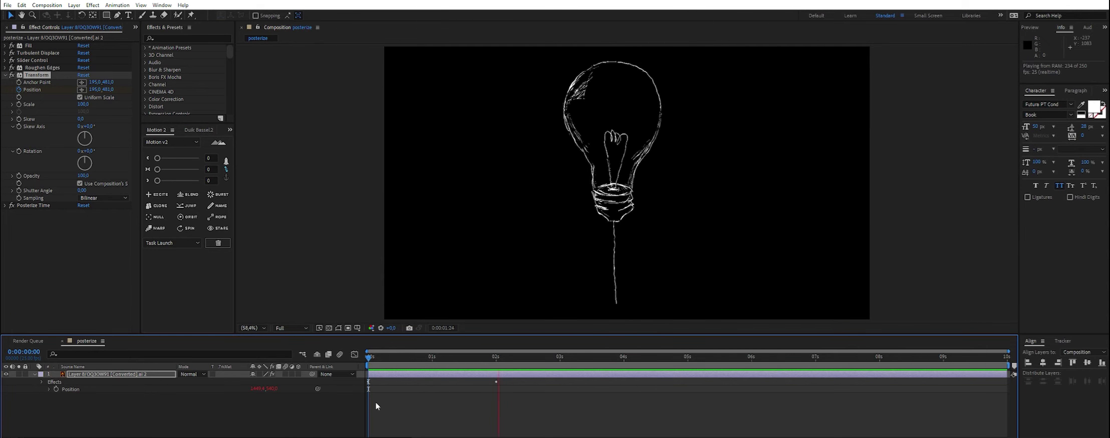
pyautogui.press('space')
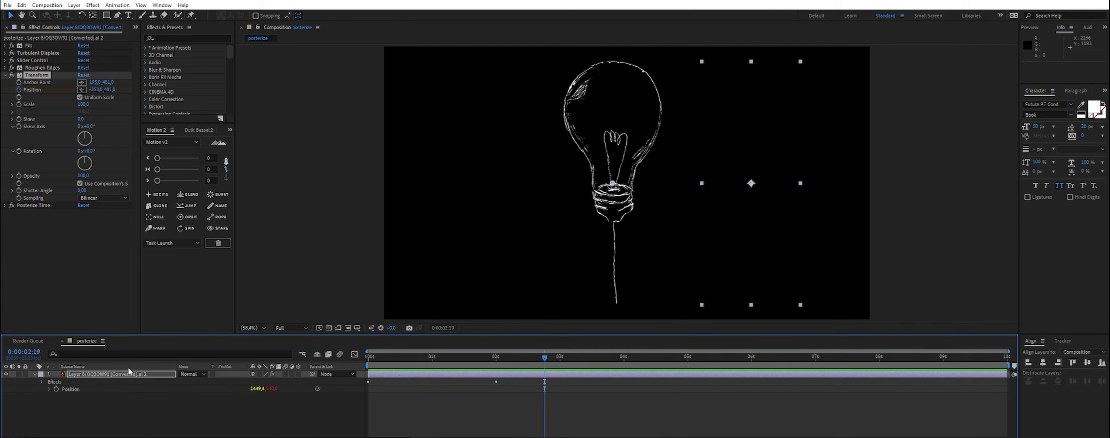
# - Save Turbulent Displace through Posterize Time as the animation preset 'posteryzacja'
pyautogui.press('Delete')
pyautogui.hotkey('ctrl', 'z')
pyautogui.click(33, 53)
pyautogui.keyDown('shift'); pyautogui.click(33, 82); pyautogui.keyUp('shift')
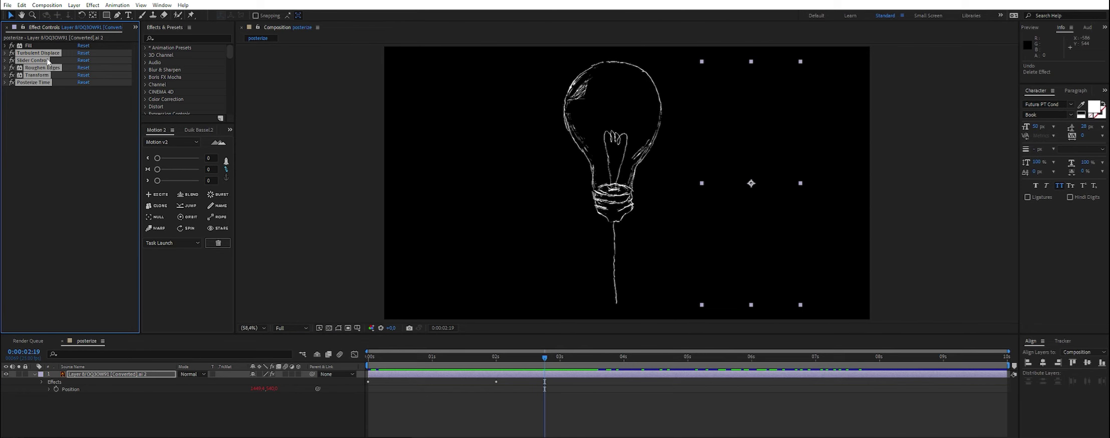
pyautogui.rightClick(44, 53)
pyautogui.click(191, 74)
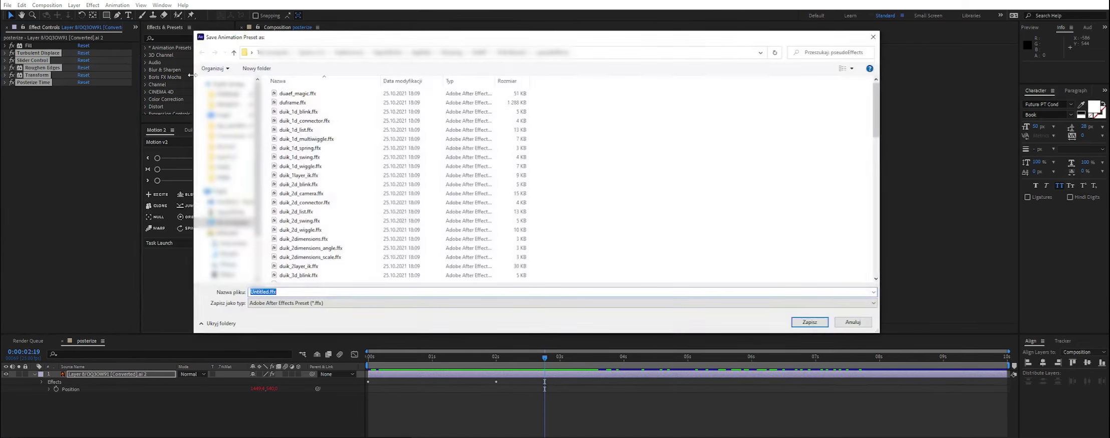
pyautogui.write('poste')
pyautogui.click(809, 321)
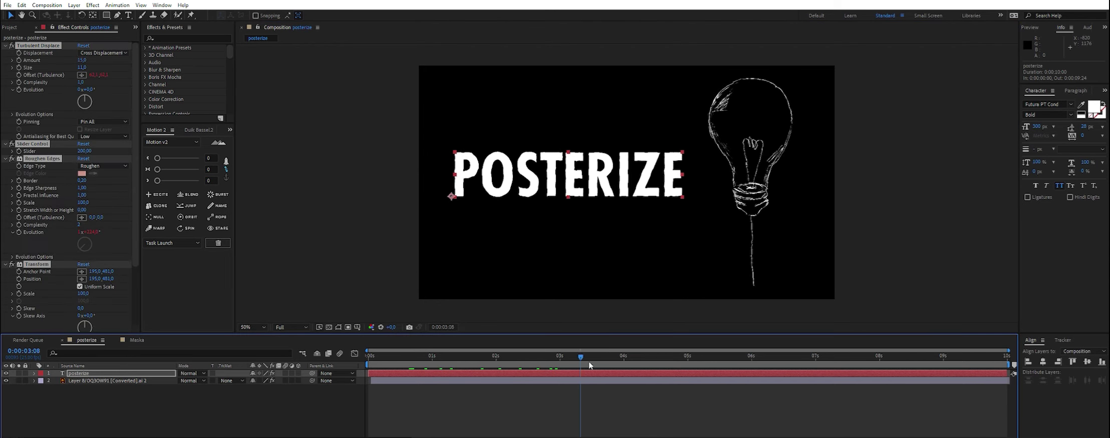
# - Apply an inverted Find Edges effect to the POSTERIZE text so it shows as outlines
pyautogui.press('/')
pyautogui.press('space')
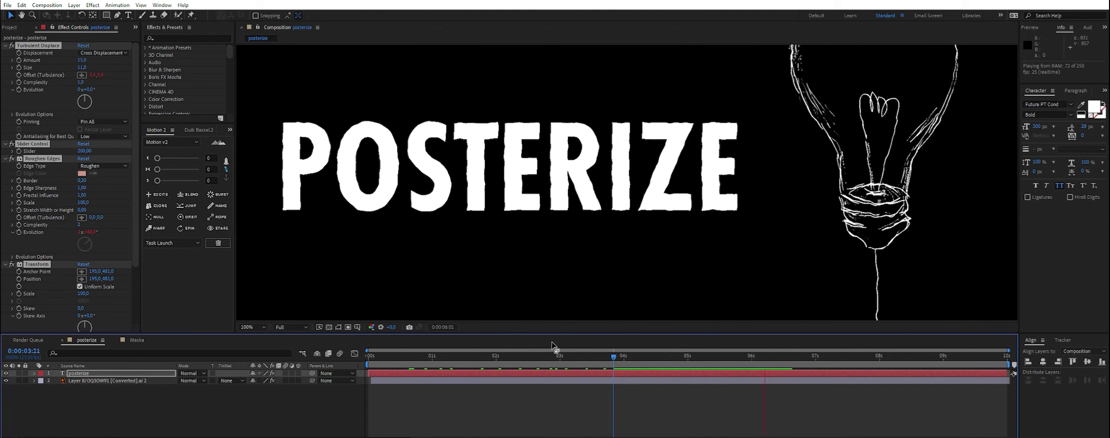
pyautogui.hotkey('ctrl', 'space')
pyautogui.write('find')
pyautogui.press('Return')
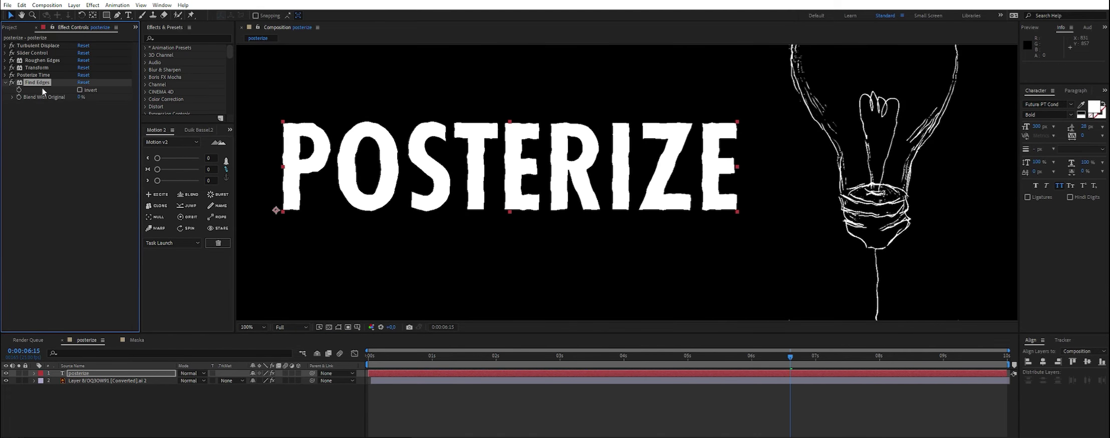
pyautogui.click(79, 53)
pyautogui.press('space')
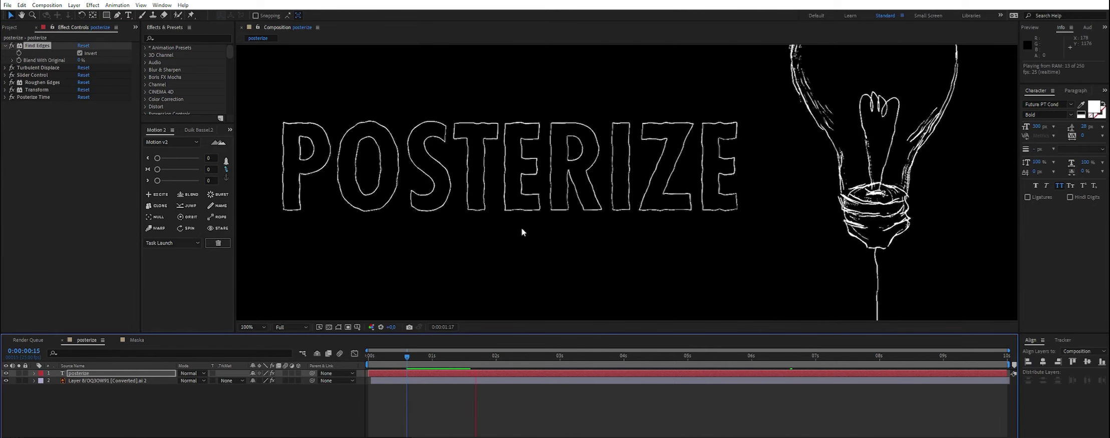
# - Paste an offset Transform onto the outline copy, composite the solid text over it, and preview
pyautogui.hotkey('ctrl', 'v')
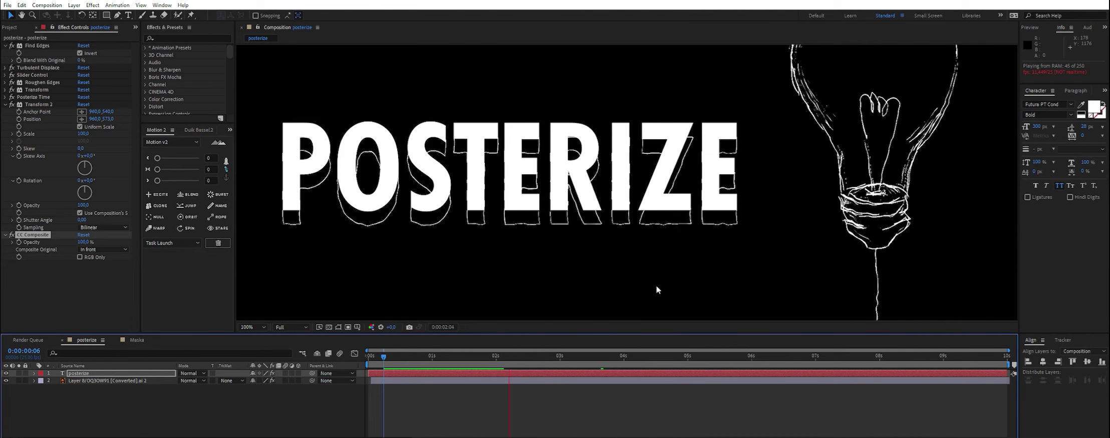
pyautogui.press('space')
pyautogui.scroll(-2, 394, 212)
pyautogui.press('space')
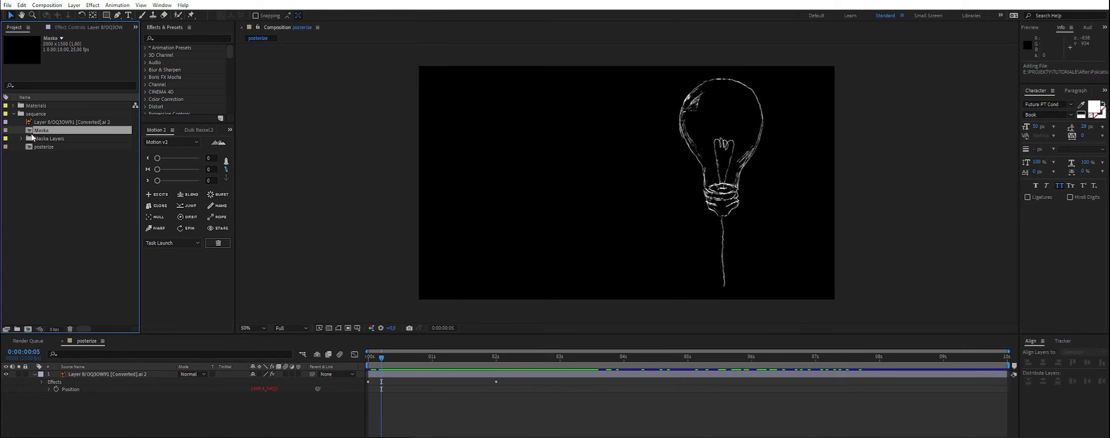
# - Open the Maska comp from the Project panel to see layers Warstwa 1 through Warstwa 7
pyautogui.doubleClick(33, 131)
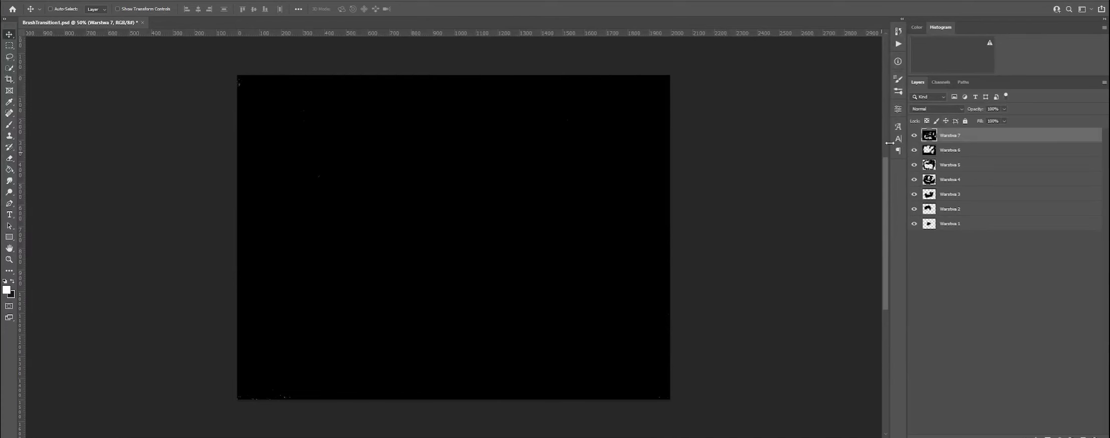
# - In Photoshop, toggle each Warstwa layer's visibility to inspect its individual brush-stroke mask
pyautogui.click(913, 135)
pyautogui.click(913, 208)
pyautogui.click(914, 194)
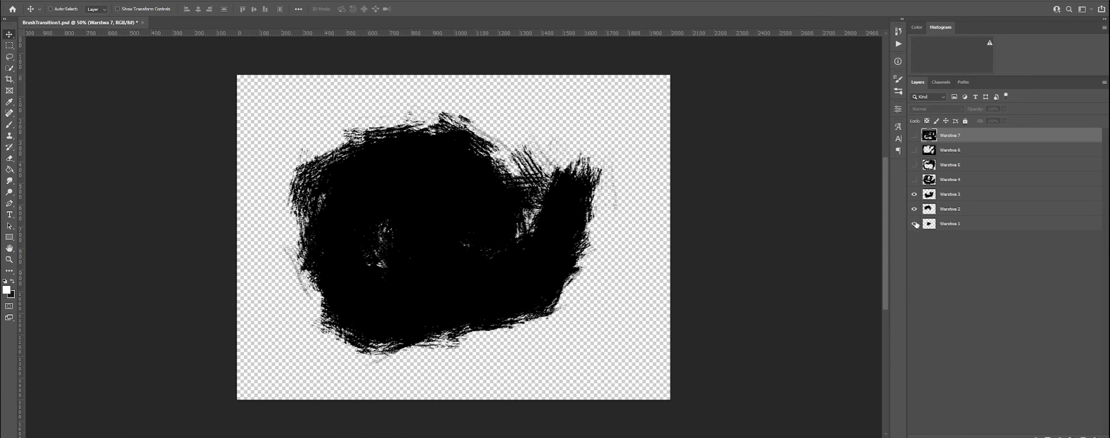
pyautogui.click(914, 223)
pyautogui.click(914, 208)
pyautogui.click(913, 179)
pyautogui.click(913, 194)
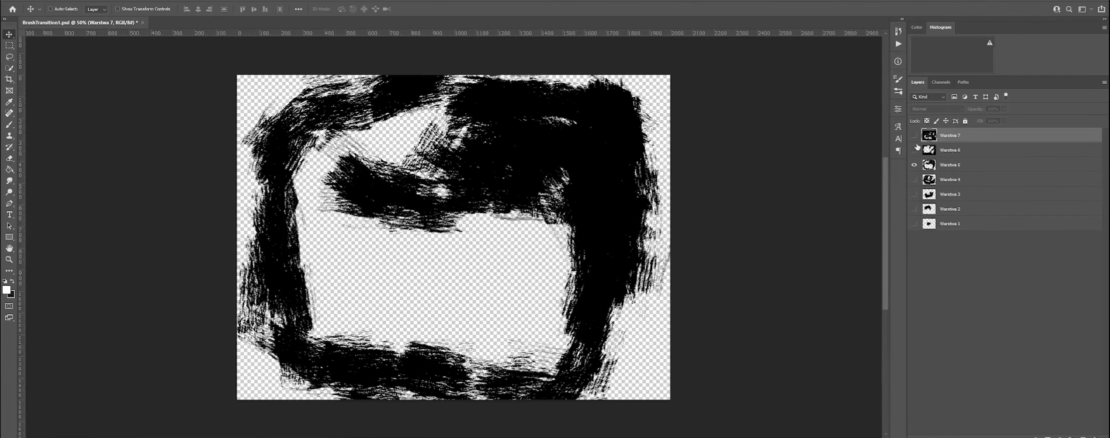
pyautogui.click(913, 179)
pyautogui.click(913, 149)
pyautogui.click(915, 164)
pyautogui.click(913, 150)
pyautogui.click(913, 180)
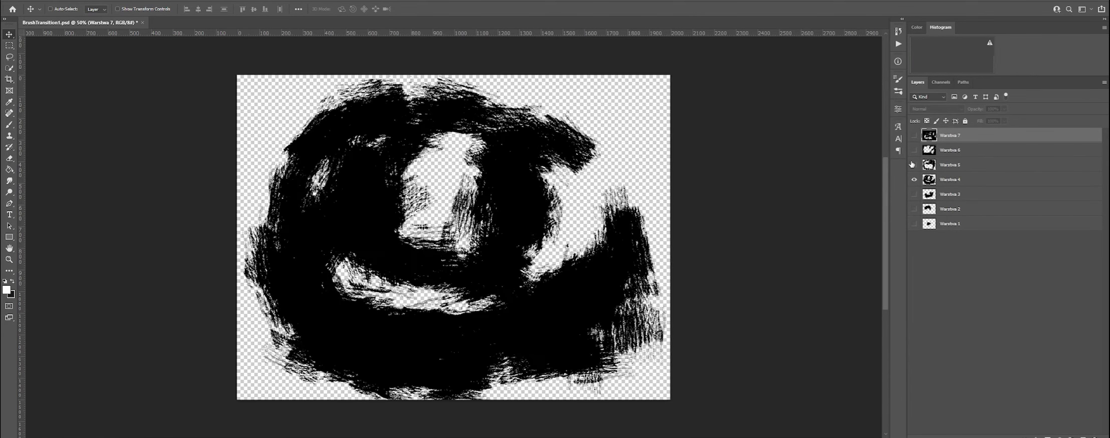
pyautogui.click(914, 180)
pyautogui.click(913, 135)
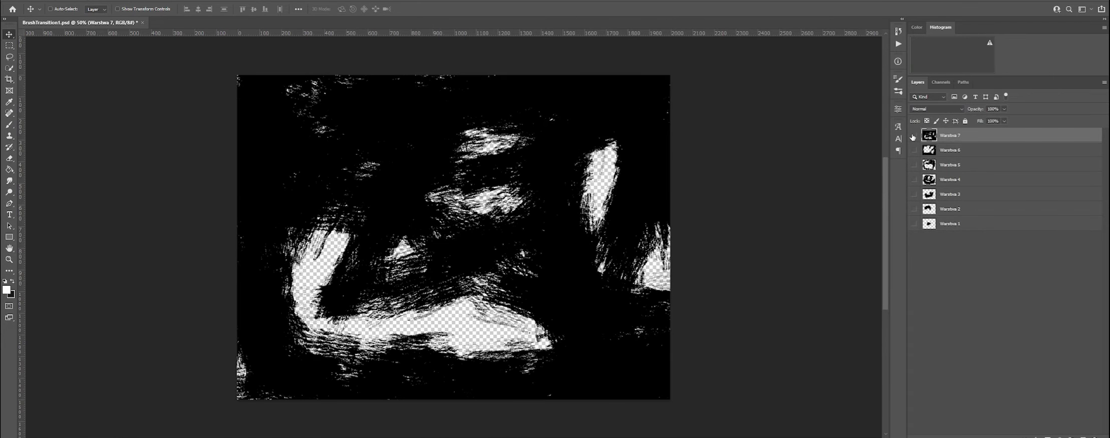
pyautogui.click(914, 135)
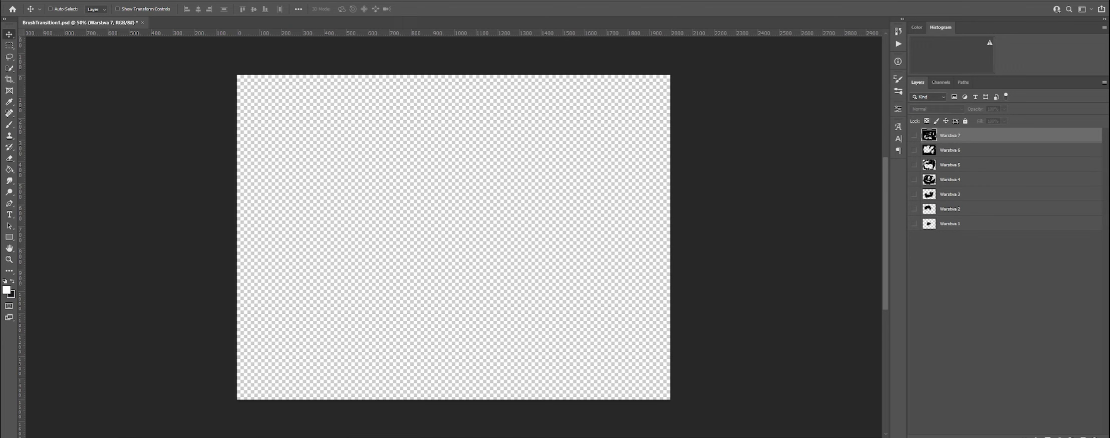
# - Turn Warstwa 1 through Warstwa 6 back on one by one, building up the stroke sequence
pyautogui.click(913, 223)
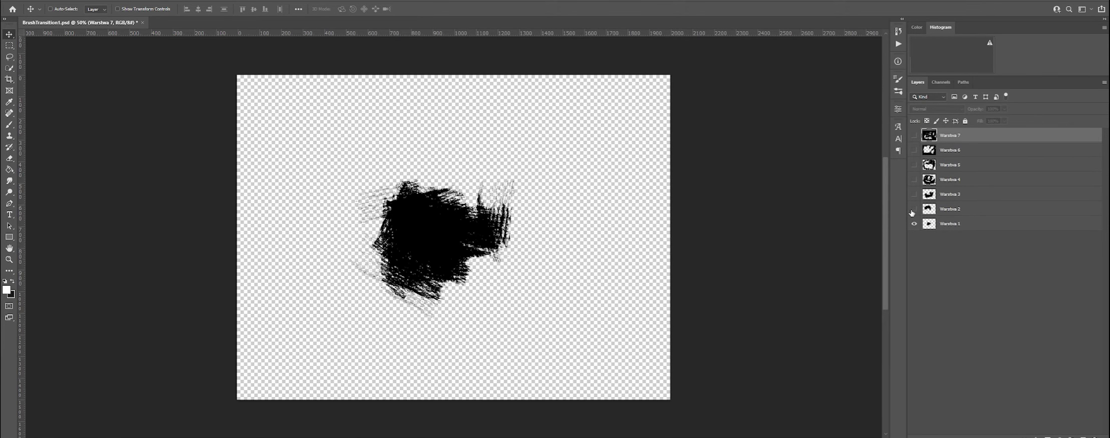
pyautogui.click(913, 209)
pyautogui.click(916, 201)
pyautogui.click(914, 179)
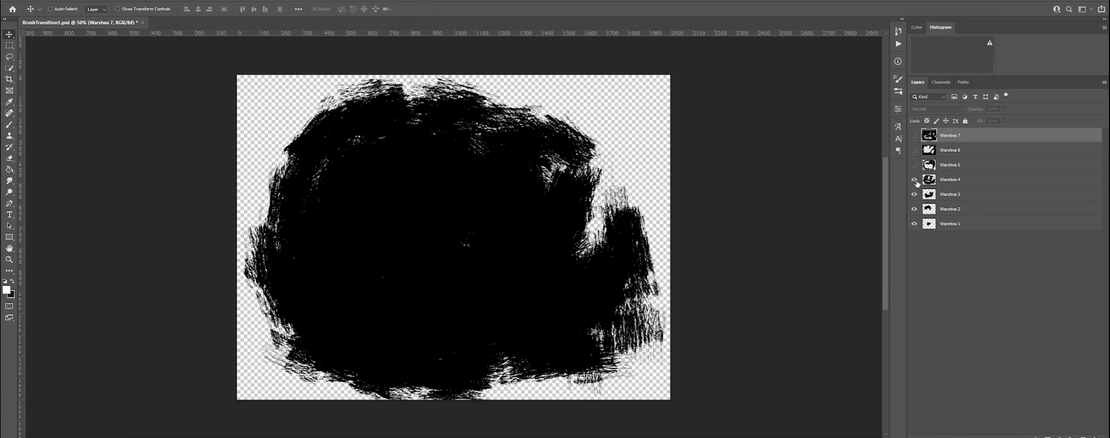
pyautogui.click(915, 165)
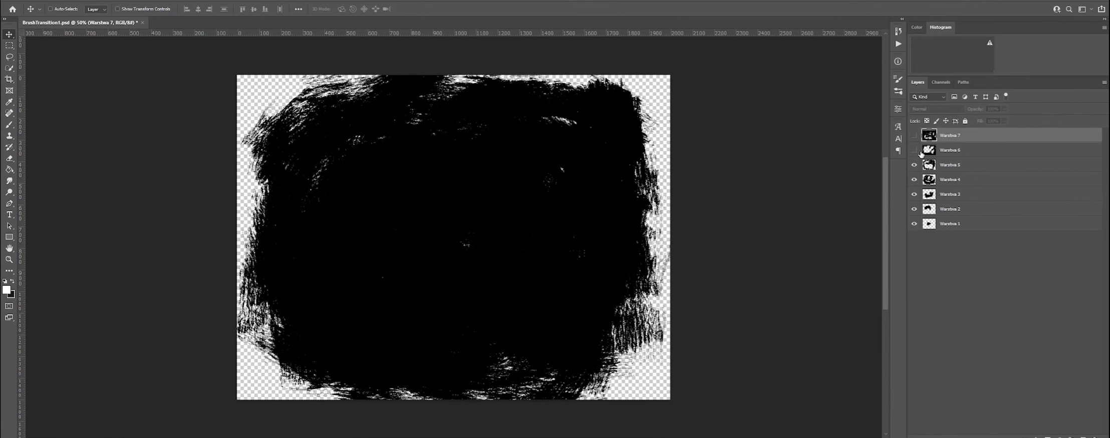
pyautogui.click(920, 150)
pyautogui.click(914, 150)
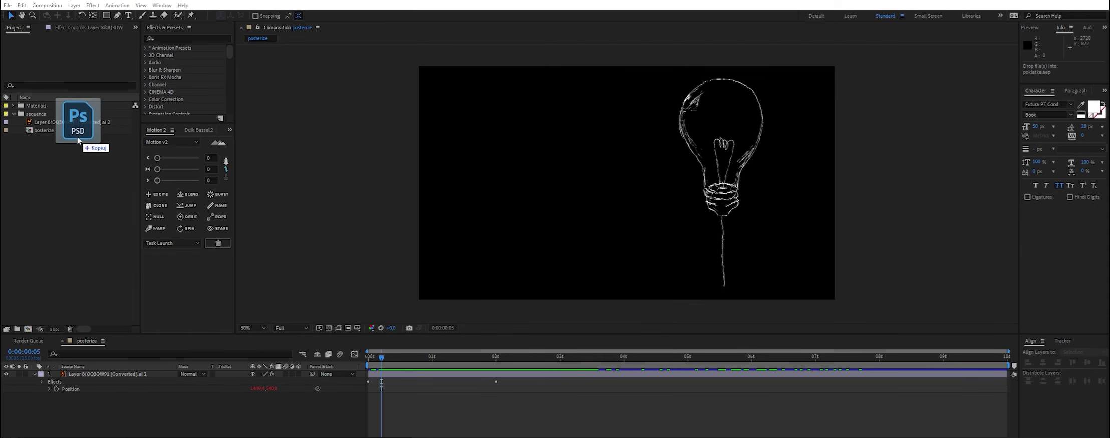
# - Import Maska.psd into the After Effects project as a Composition
pyautogui.moveTo(426, 215); pyautogui.dragTo(50, 110)
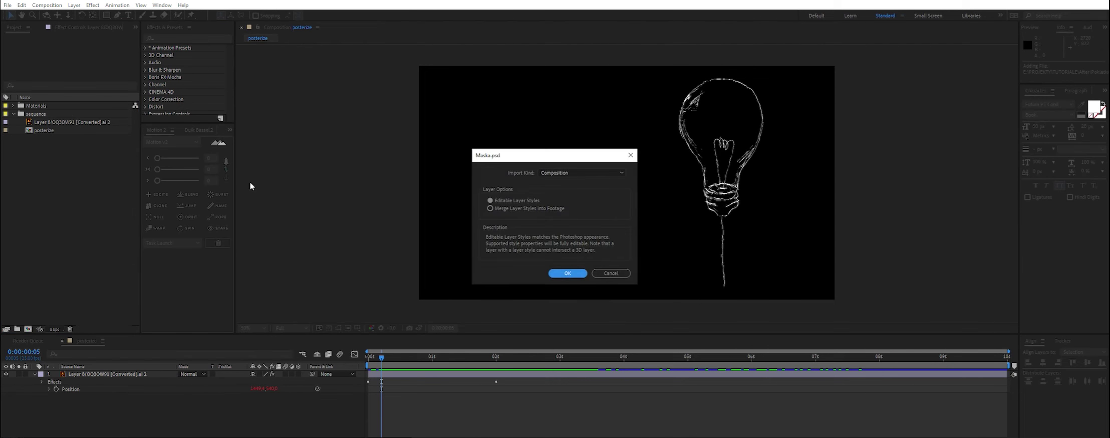
pyautogui.click(556, 173)
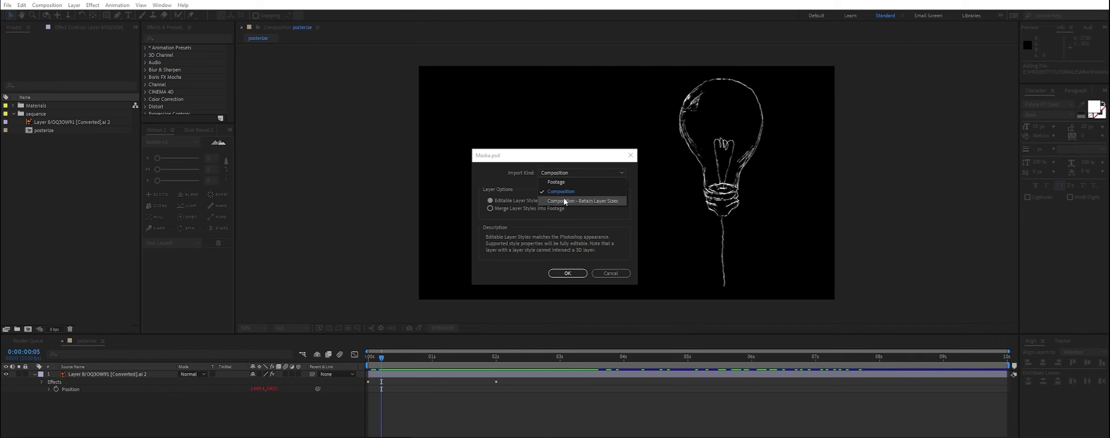
pyautogui.click(560, 191)
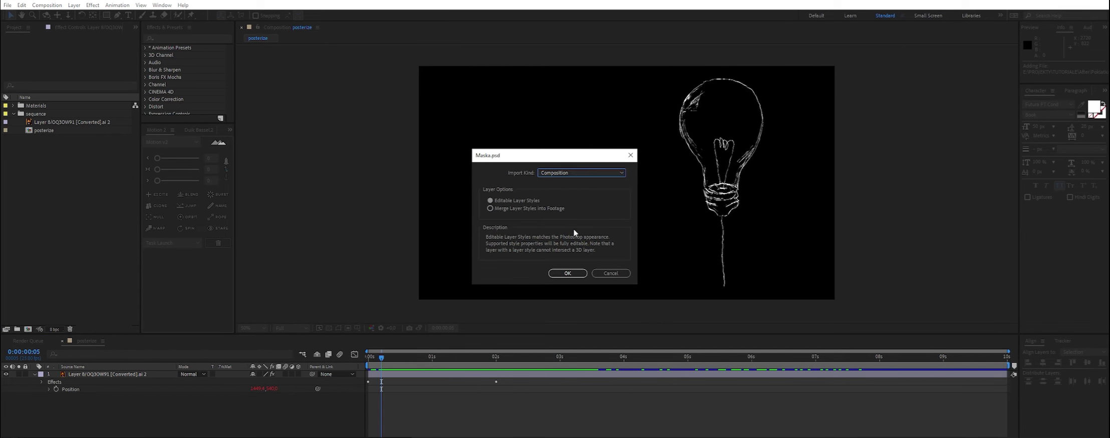
pyautogui.click(568, 275)
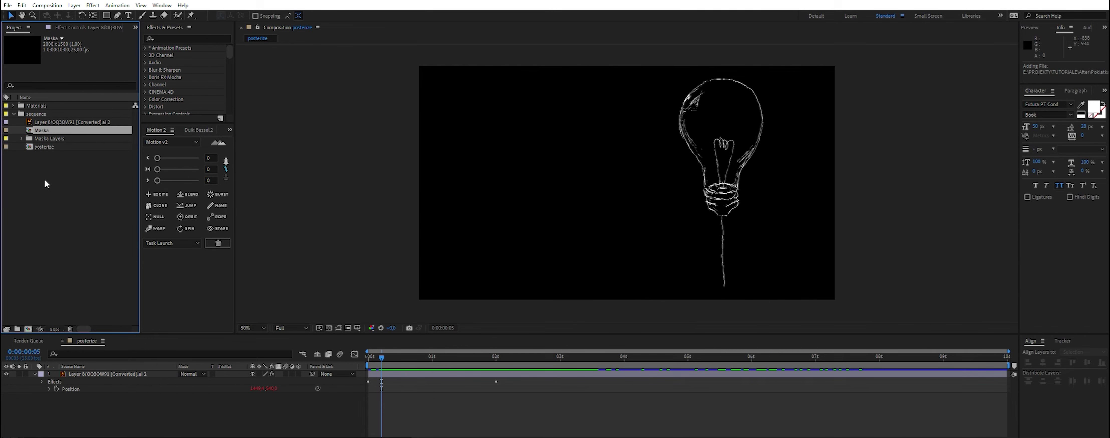
# - Open the imported Maska comp, select all seven Warstwa layers, and trim them to one frame with Alt+]
pyautogui.doubleClick(40, 130)
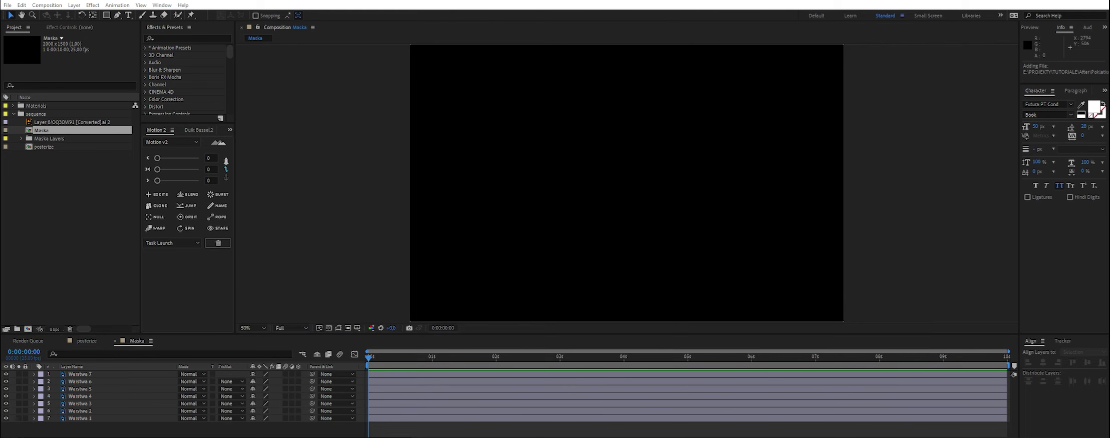
pyautogui.click(446, 409)
pyautogui.press(';')
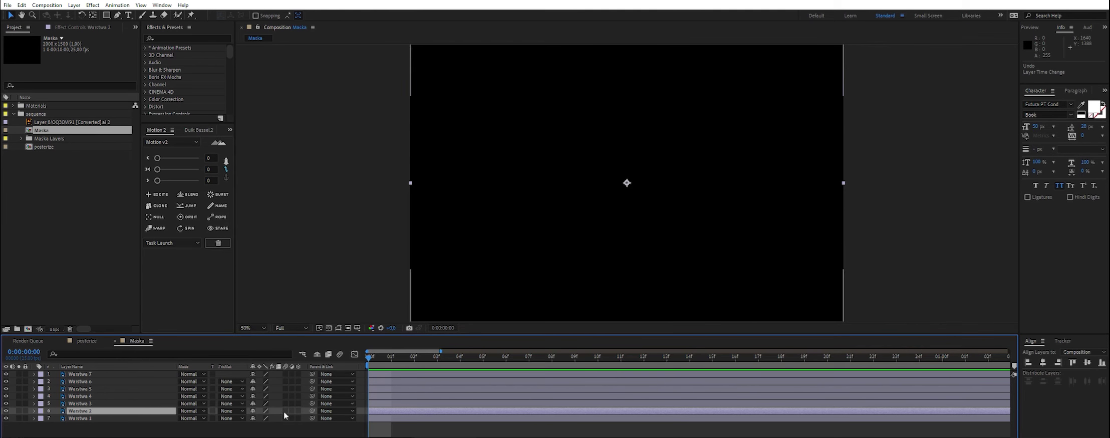
pyautogui.click(111, 417)
pyautogui.keyDown('shift'); pyautogui.click(109, 376); pyautogui.keyUp('shift')
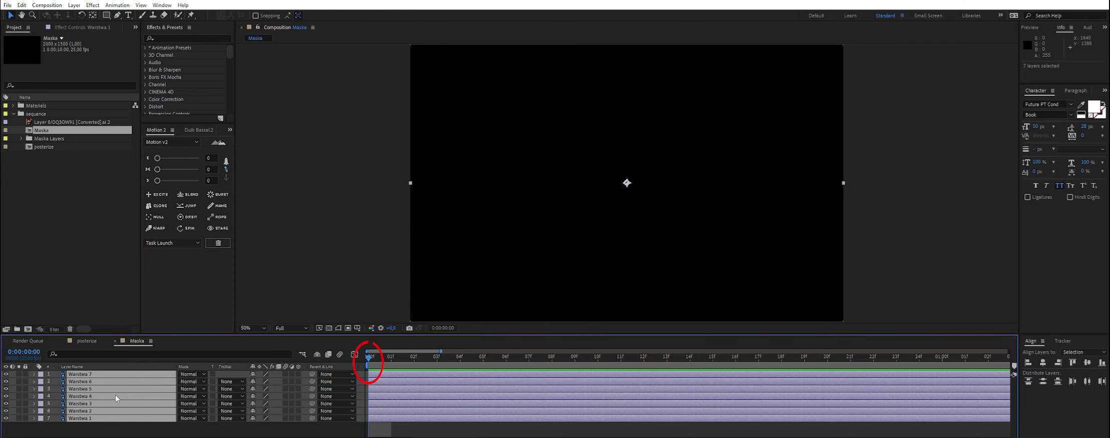
pyautogui.hotkey('alt', ']')
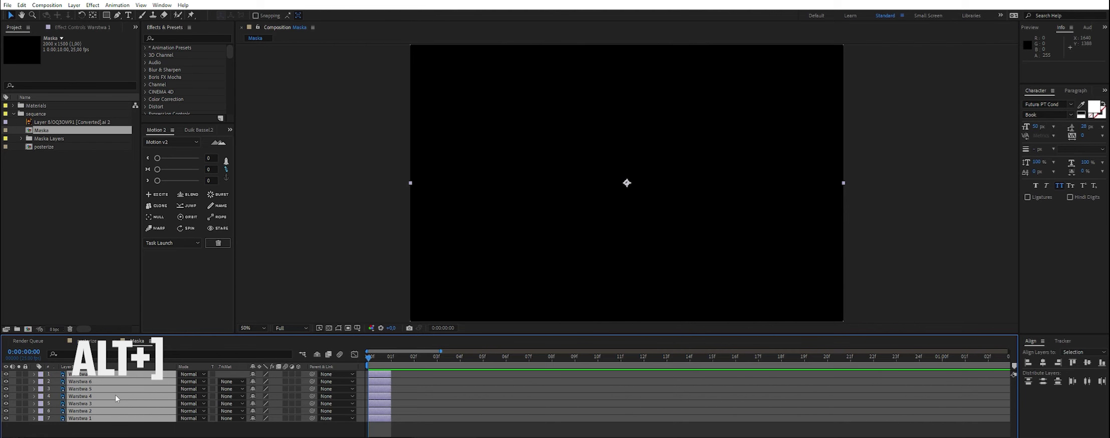
pyautogui.click(84, 426)
pyautogui.click(85, 420)
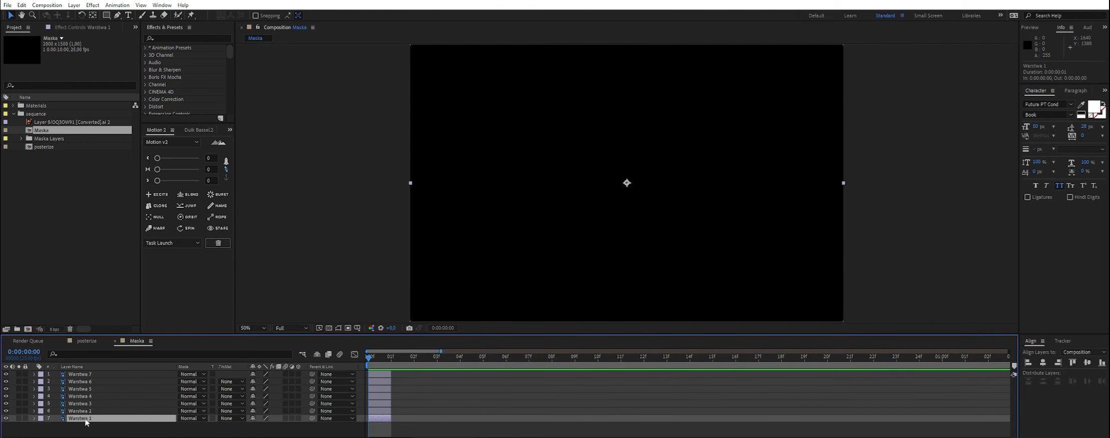
pyautogui.keyDown('shift'); pyautogui.click(85, 374); pyautogui.keyUp('shift')
pyautogui.click(117, 5)
# - Apply Sequence Layers to the Warstwa layers, then extend their out points to frame 6
pyautogui.moveTo(163, 95)
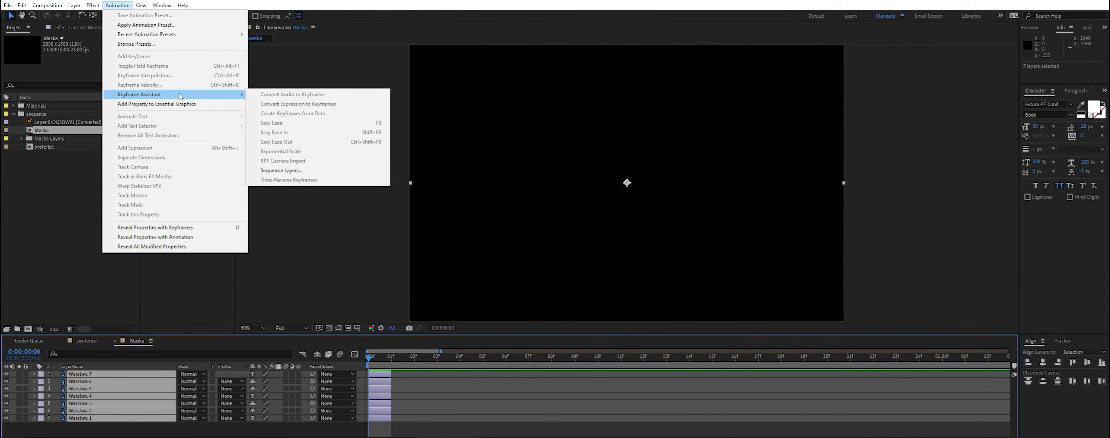
pyautogui.click(317, 170)
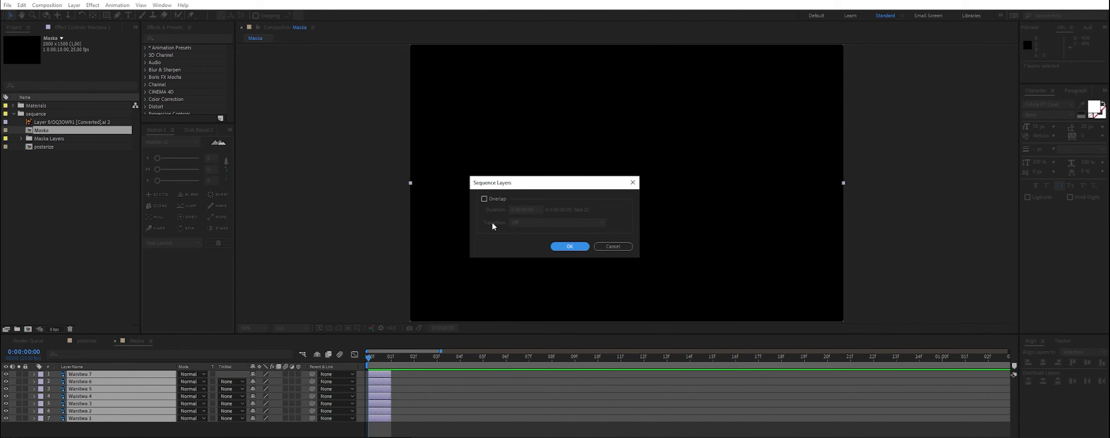
pyautogui.click(553, 246)
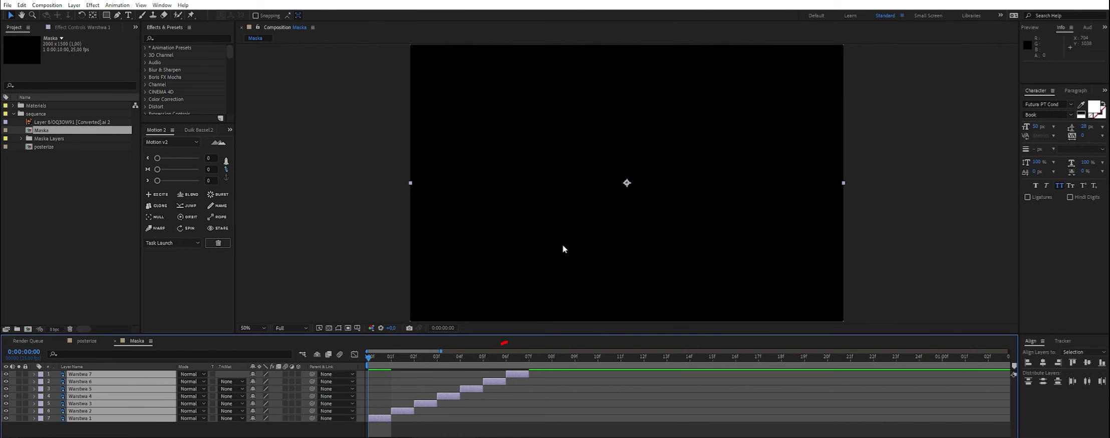
pyautogui.click(499, 358)
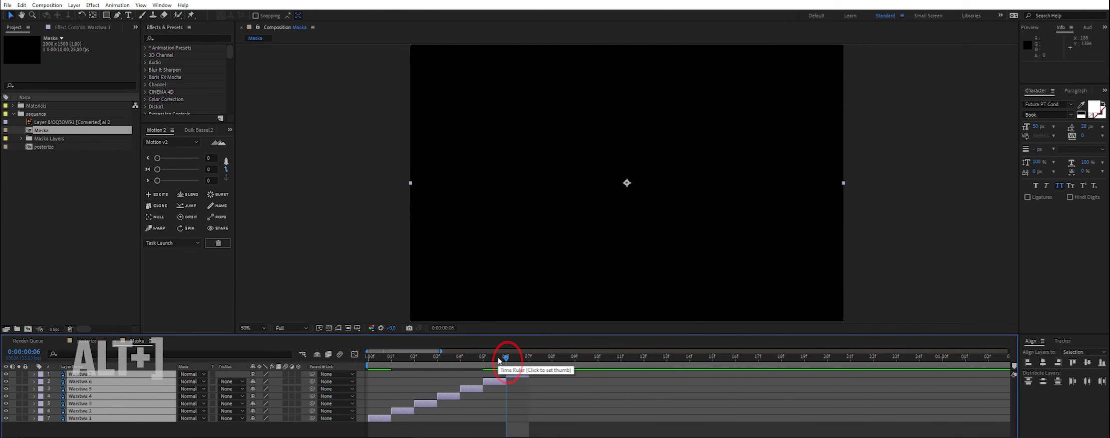
pyautogui.hotkey('alt', ']')
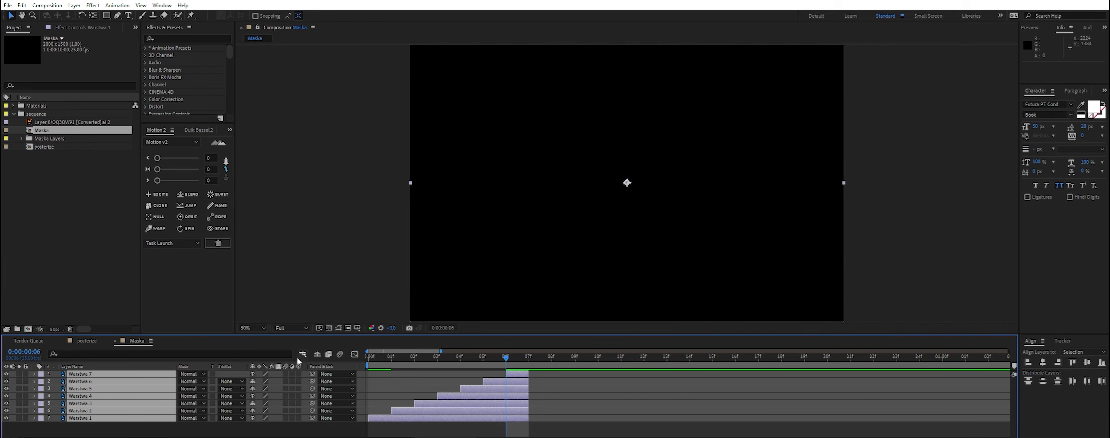
# - Shift all seven stroke layers one frame later in the Maska timeline
pyautogui.moveTo(379, 357); pyautogui.dragTo(429, 366)
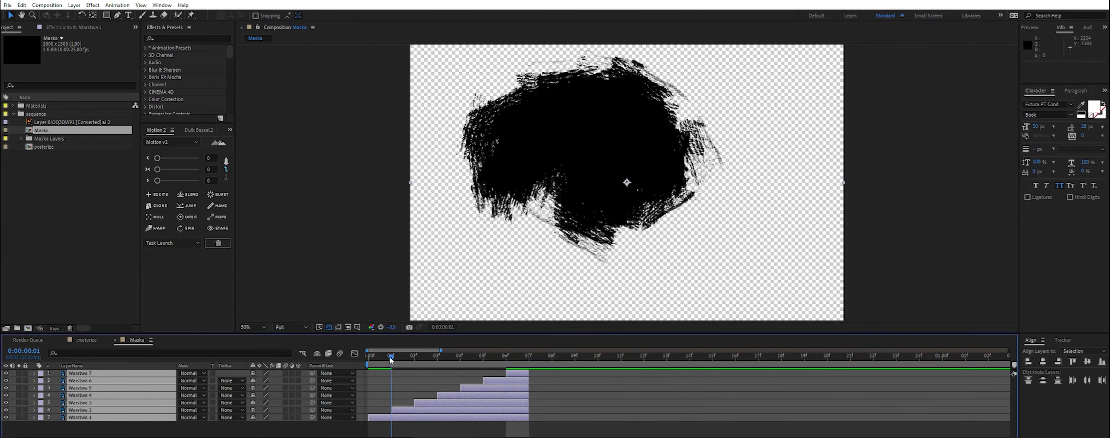
pyautogui.press('pagedown')
pyautogui.press('pagedown')
pyautogui.moveTo(382, 417); pyautogui.dragTo(405, 417)
pyautogui.moveTo(381, 356); pyautogui.dragTo(527, 378)
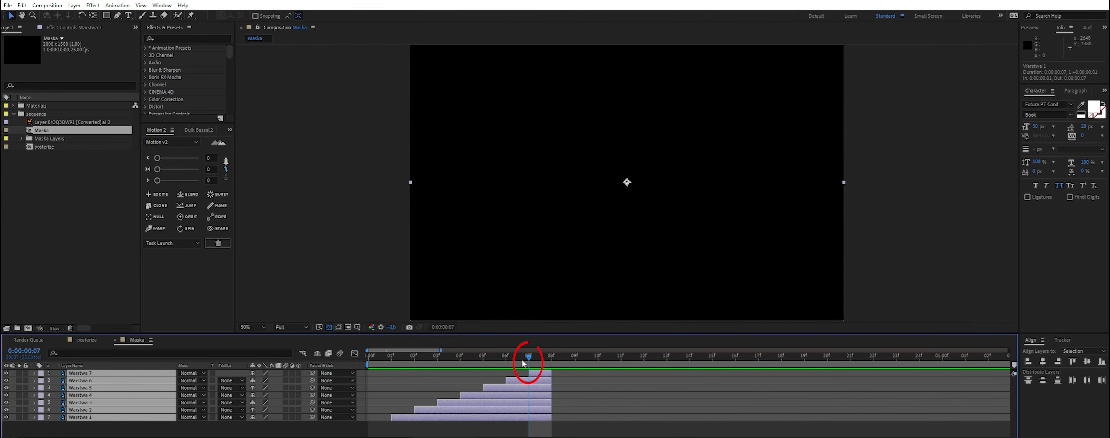
# - End the work area at frame 7, trim the Maska comp to it, and return to posterize
pyautogui.press('n')
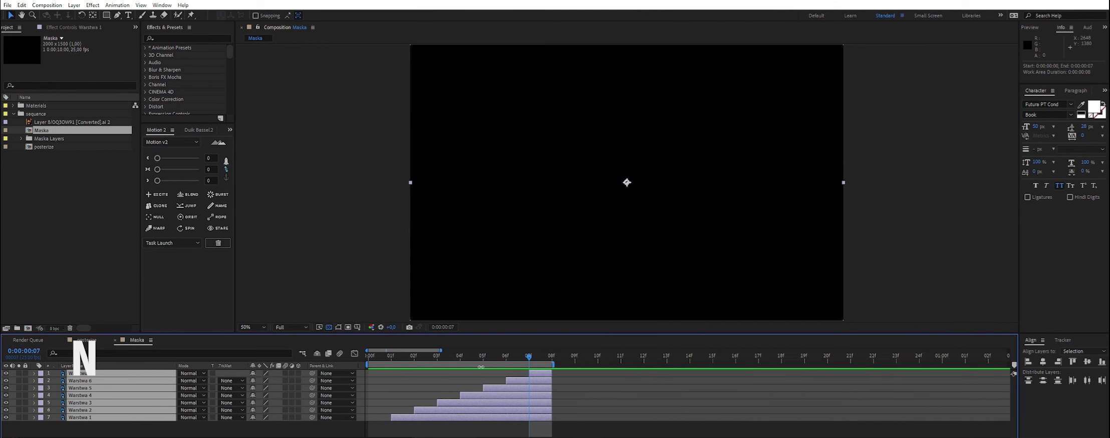
pyautogui.rightClick(480, 366)
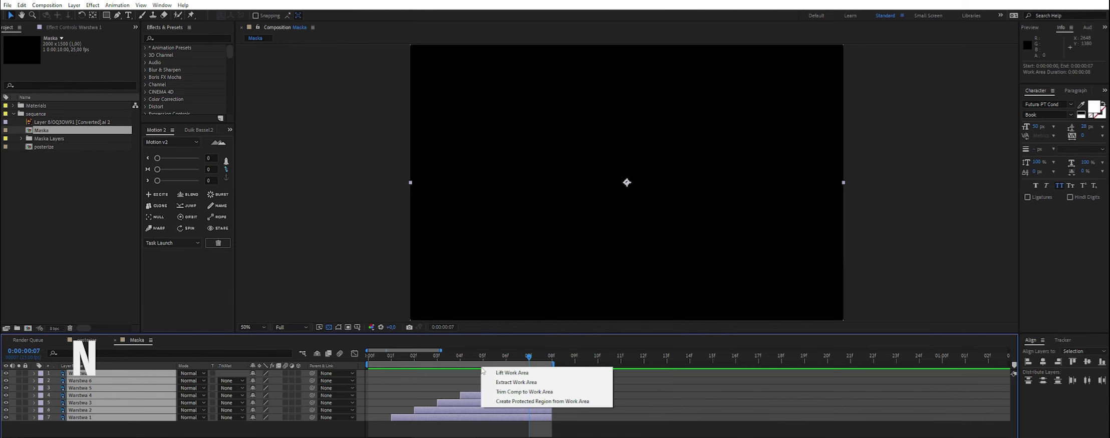
pyautogui.click(578, 393)
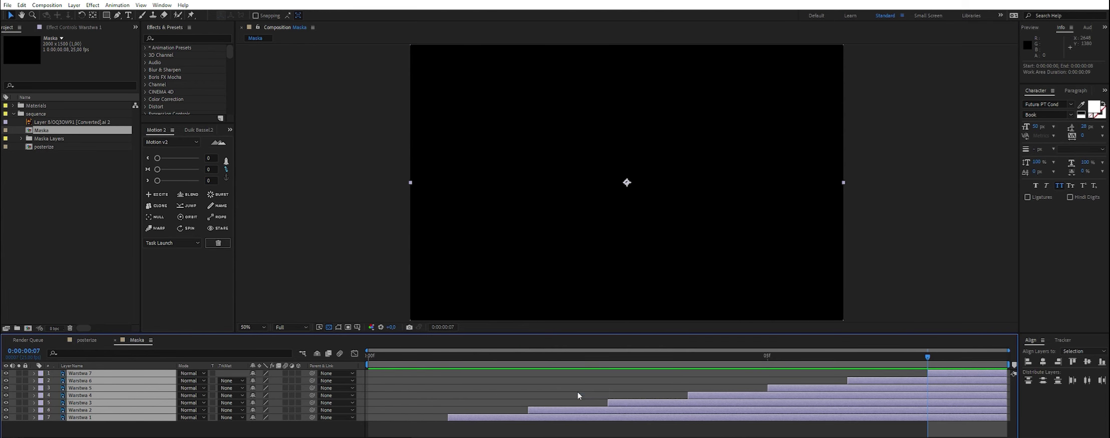
pyautogui.click(87, 340)
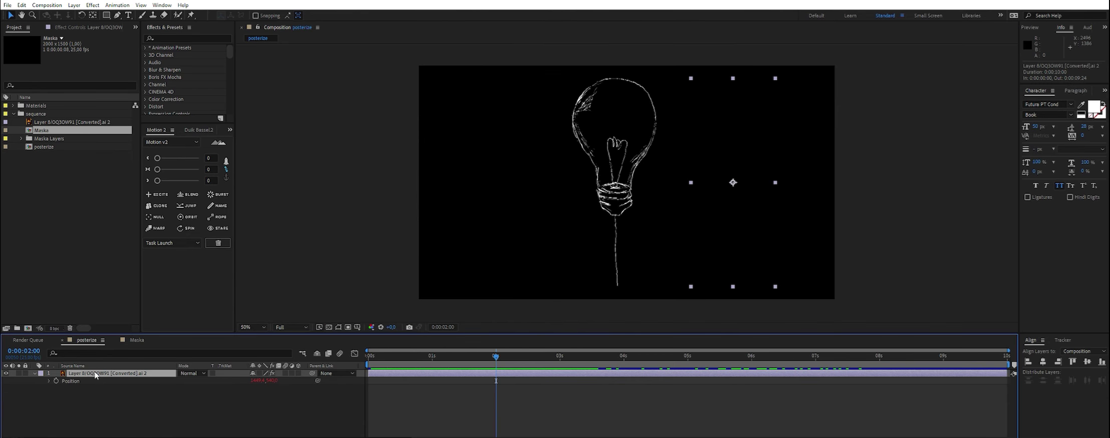
# - Add the Maska comp to posterize and set it as the lightbulb layer's Alpha Matte
pyautogui.moveTo(63, 387)
pyautogui.mouseDown()
pyautogui.moveTo(52, 192)
pyautogui.moveTo(91, 377)
pyautogui.mouseUp()
pyautogui.click(228, 380)
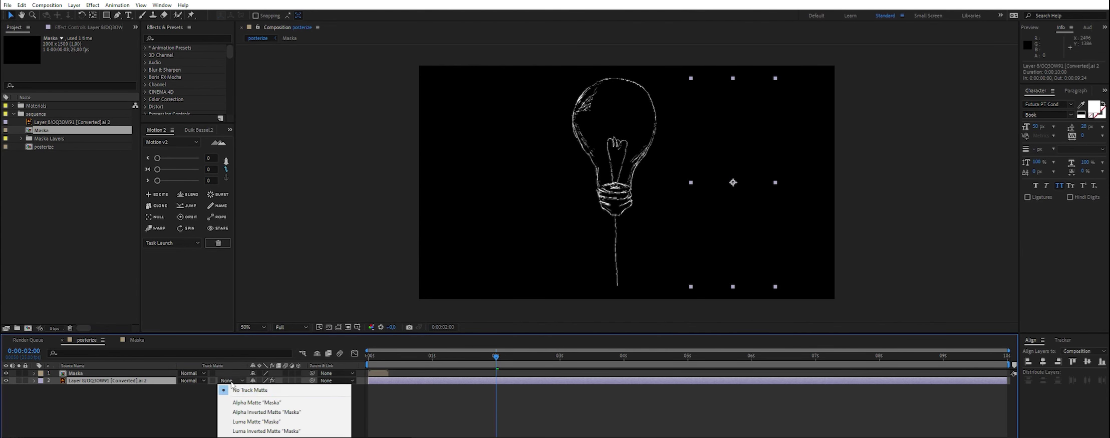
pyautogui.click(257, 402)
pyautogui.moveTo(370, 356); pyautogui.dragTo(371, 358)
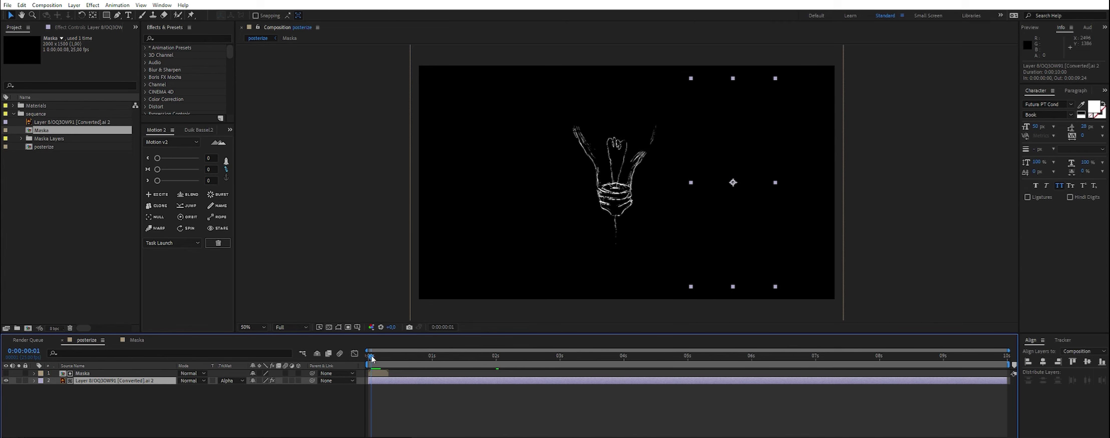
pyautogui.click(378, 372)
# - Scale the Maska layer to 69% and preview the bulb being revealed
pyautogui.click(328, 327)
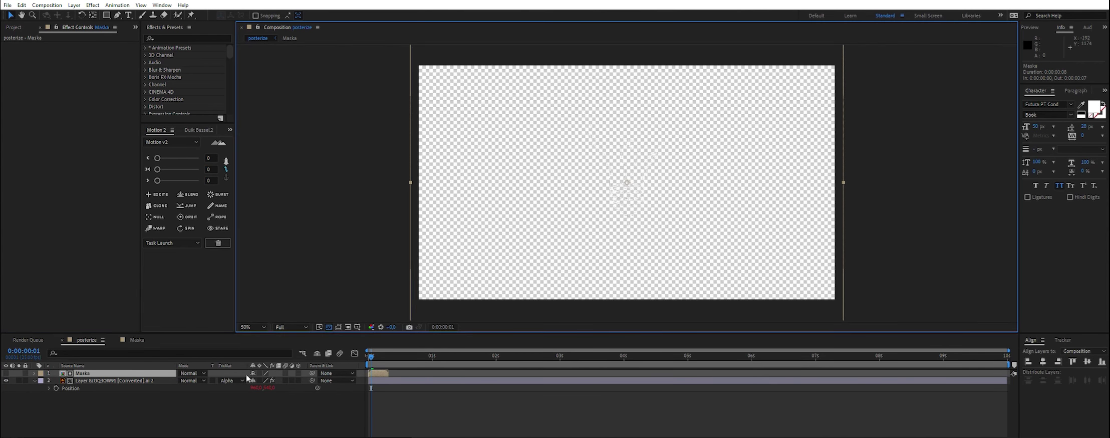
pyautogui.click(6, 373)
pyautogui.press('s')
pyautogui.moveTo(266, 380); pyautogui.dragTo(251, 383)
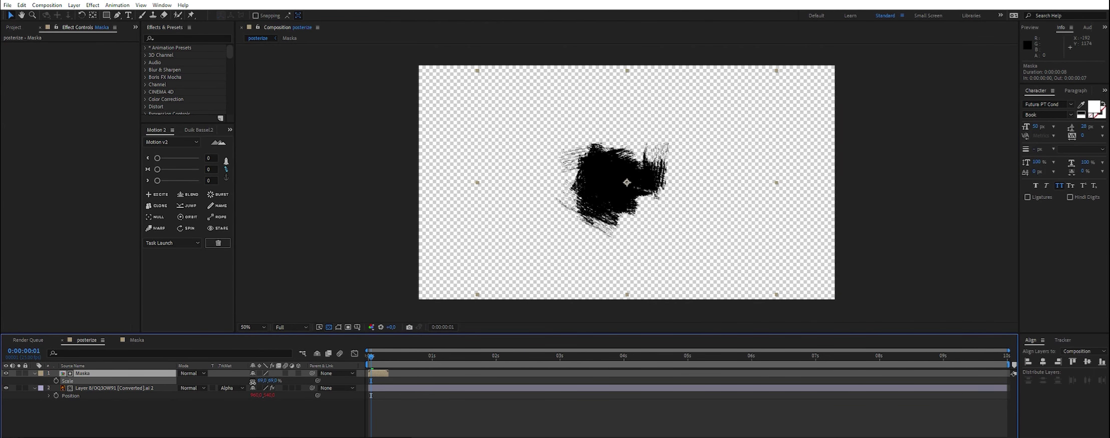
pyautogui.click(119, 387)
pyautogui.press('space')
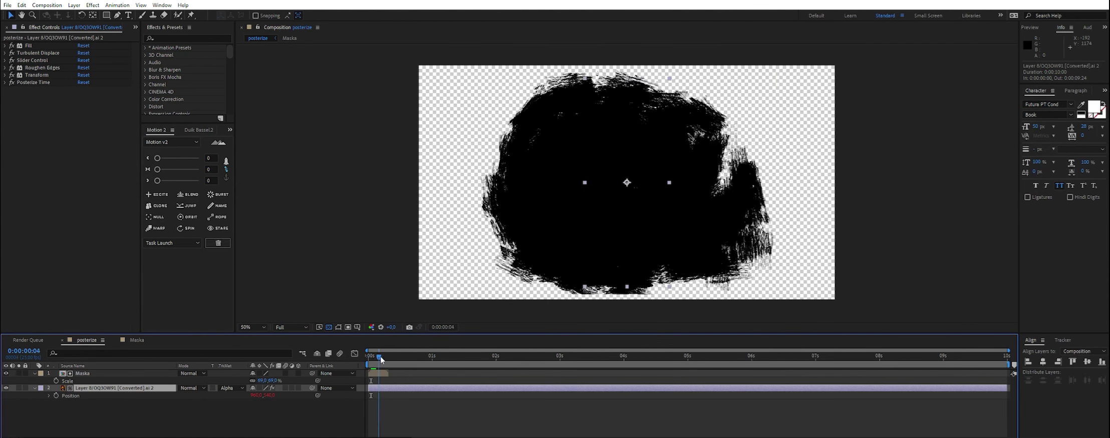
pyautogui.moveTo(375, 362)
pyautogui.mouseDown()
pyautogui.moveTo(359, 363)
pyautogui.moveTo(395, 395)
pyautogui.mouseUp()
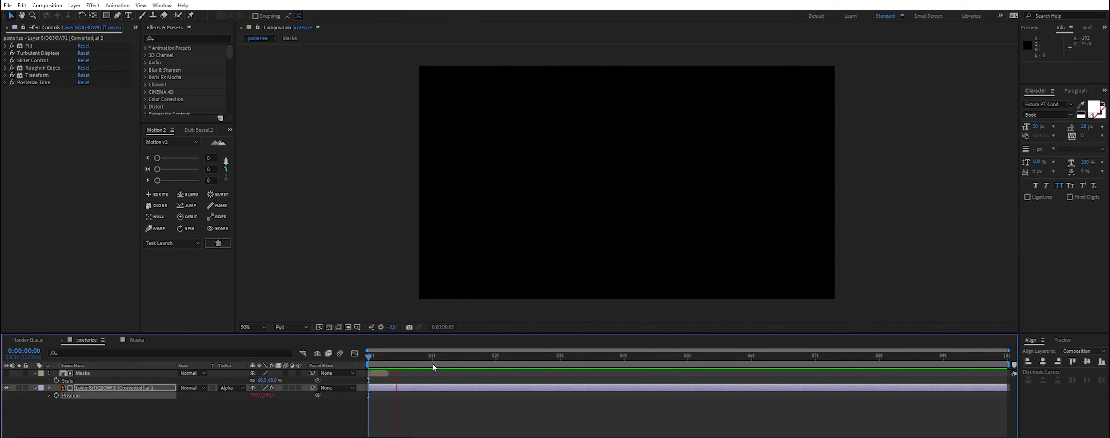
pyautogui.moveTo(370, 357); pyautogui.dragTo(376, 357)
# - Time-stretch the Maska layer to 300% and preview the slower reveal
pyautogui.moveTo(377, 358); pyautogui.dragTo(381, 356)
pyautogui.rightClick(90, 377)
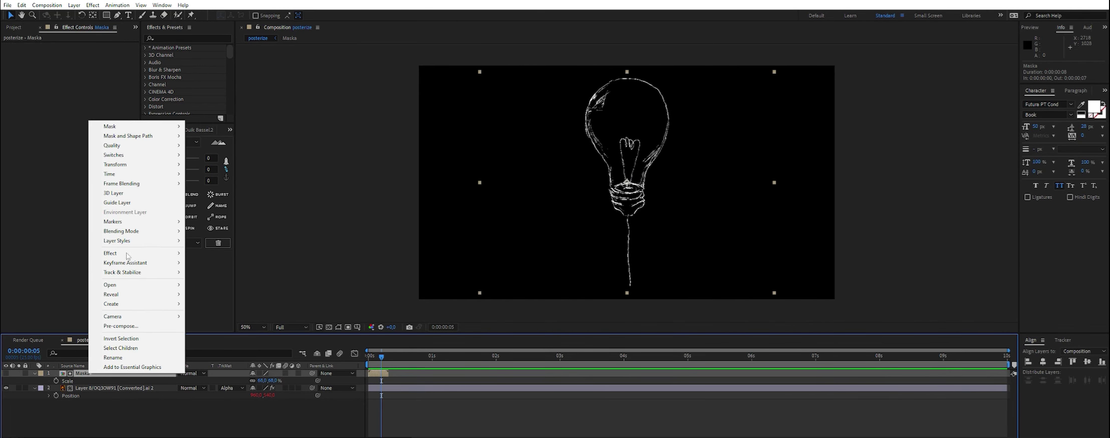
pyautogui.moveTo(141, 173)
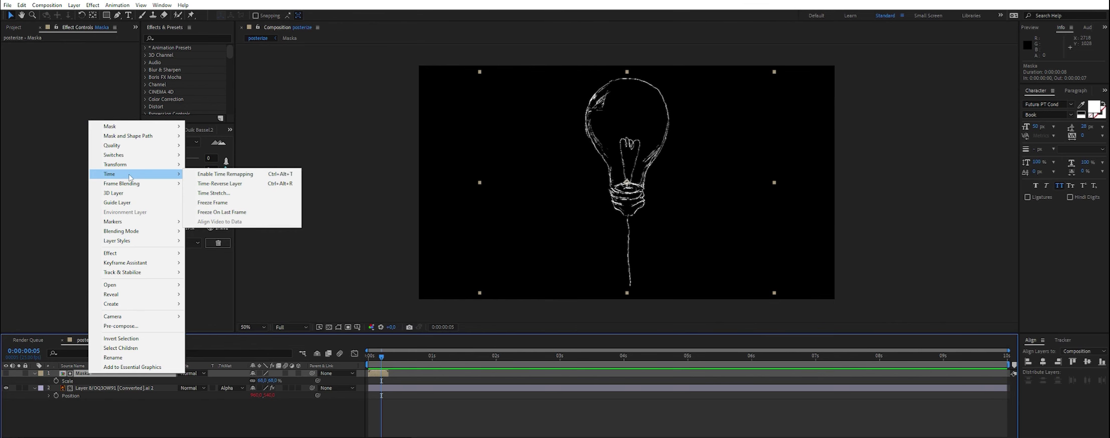
pyautogui.click(265, 193)
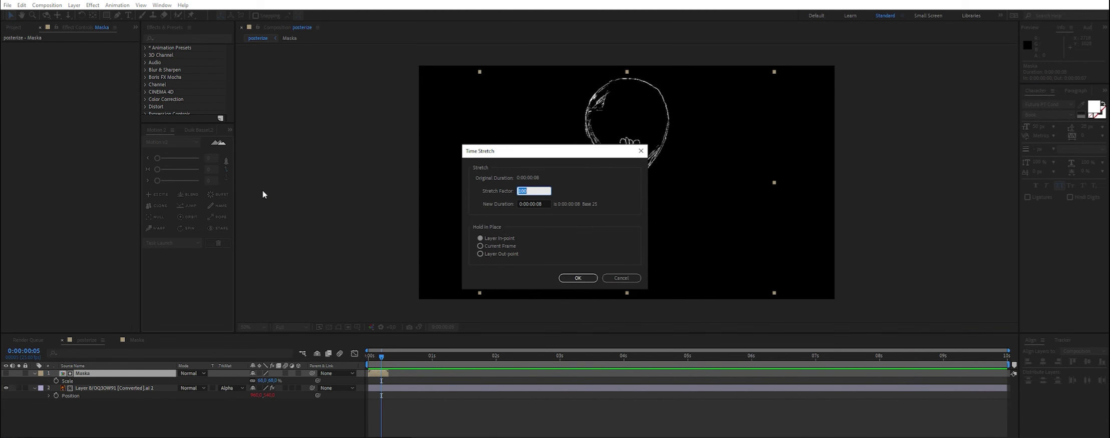
pyautogui.write('300')
pyautogui.press('Return')
pyautogui.moveTo(381, 356); pyautogui.dragTo(364, 356)
pyautogui.press('space')
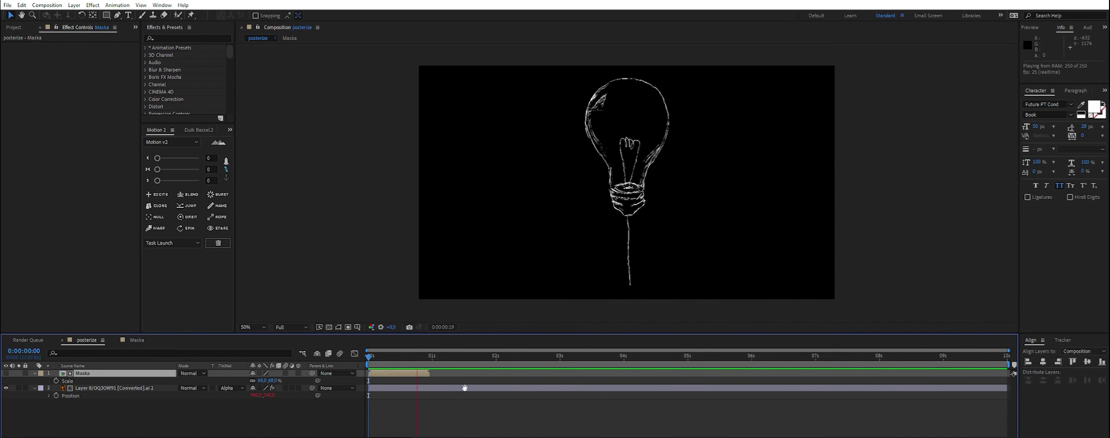
# - Change the Maska layer's stretch factor to 400% and preview again
pyautogui.rightClick(398, 375)
pyautogui.moveTo(436, 183)
pyautogui.click(530, 193)
pyautogui.write('400')
pyautogui.press('Return')
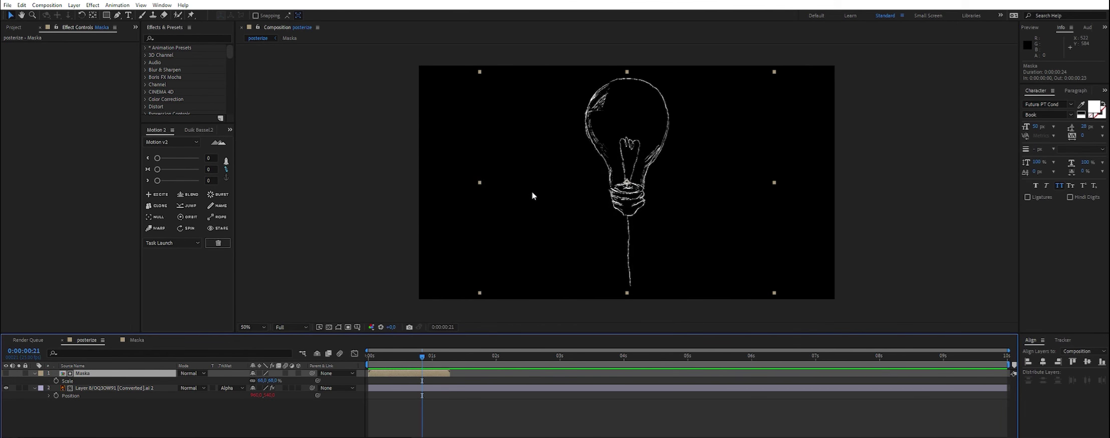
pyautogui.press('space')
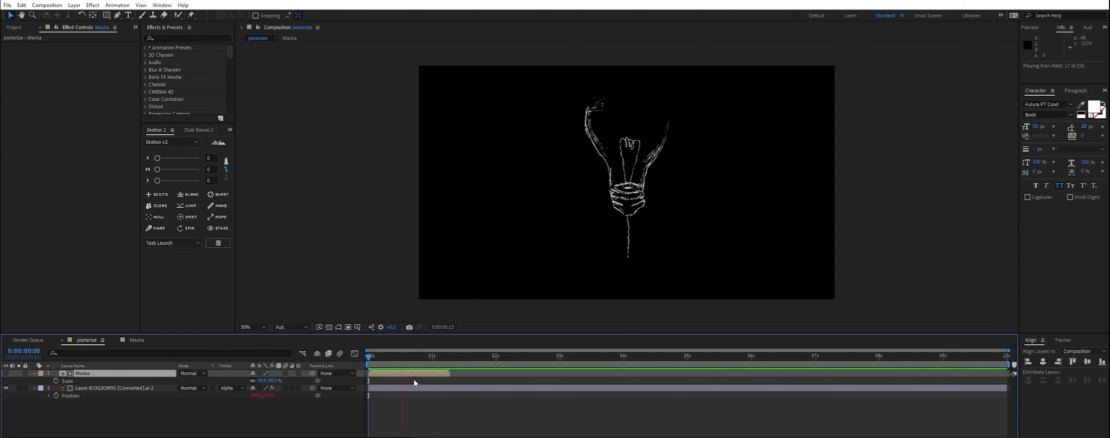
pyautogui.press('space')
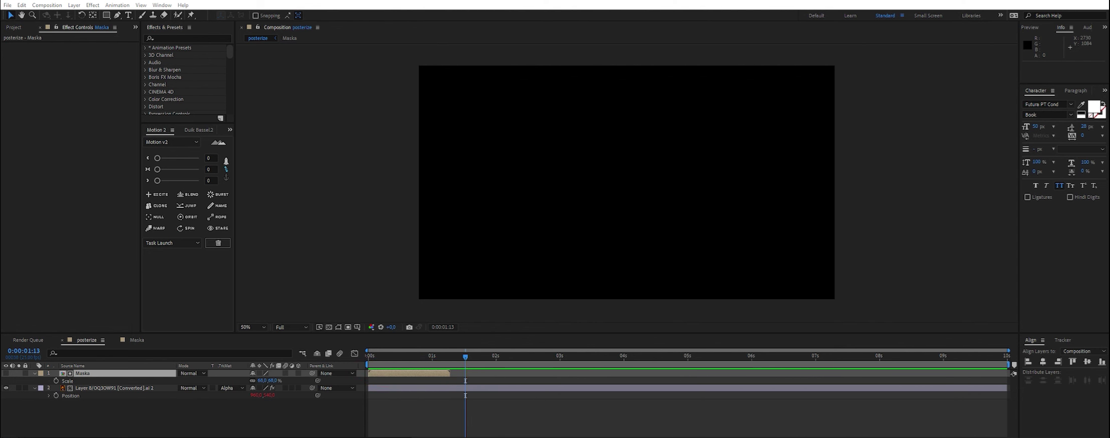
# - Check the Maska comp settings, then set the Maska matte layer to Freeze On Last Frame
pyautogui.doubleClick(107, 372)
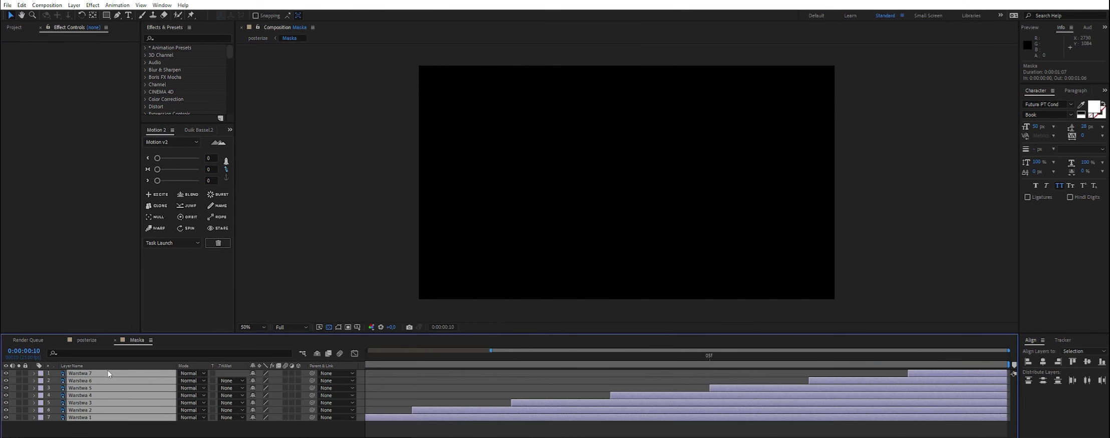
pyautogui.hotkey('ctrl', 'k')
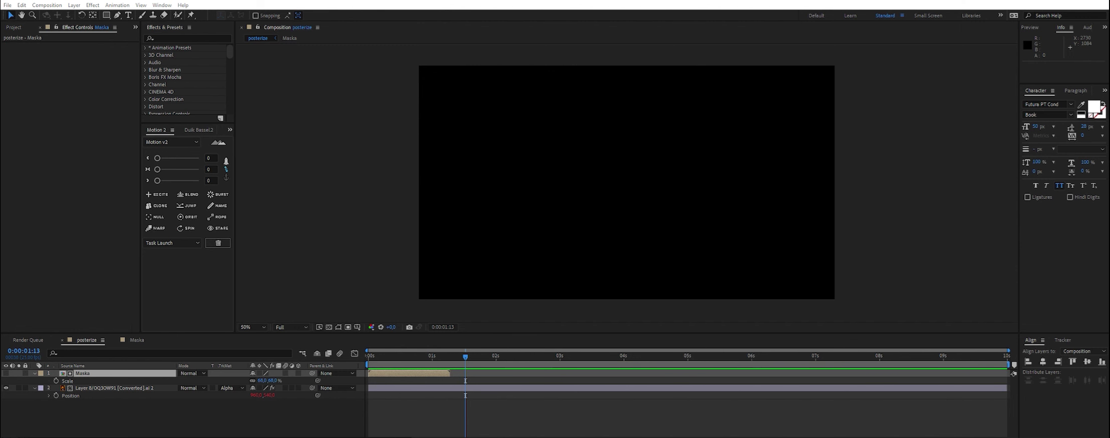
pyautogui.doubleClick(108, 373)
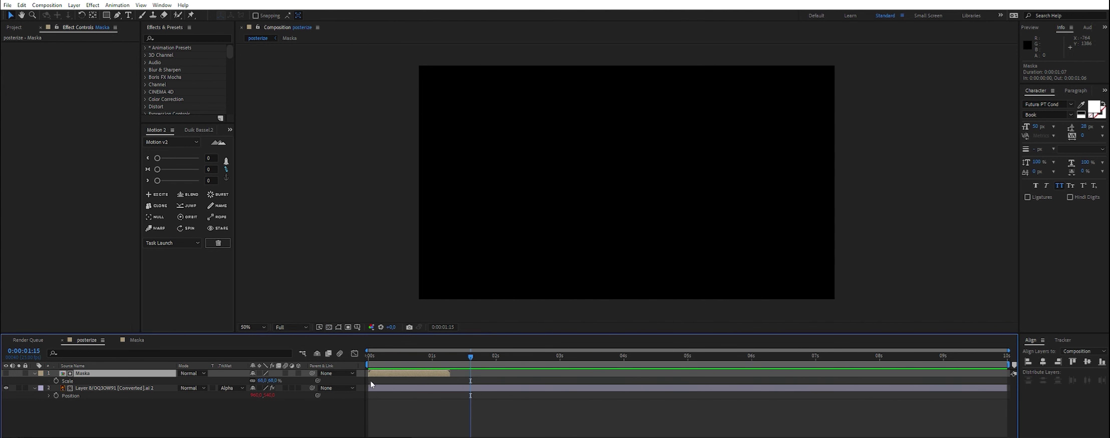
pyautogui.rightClick(402, 375)
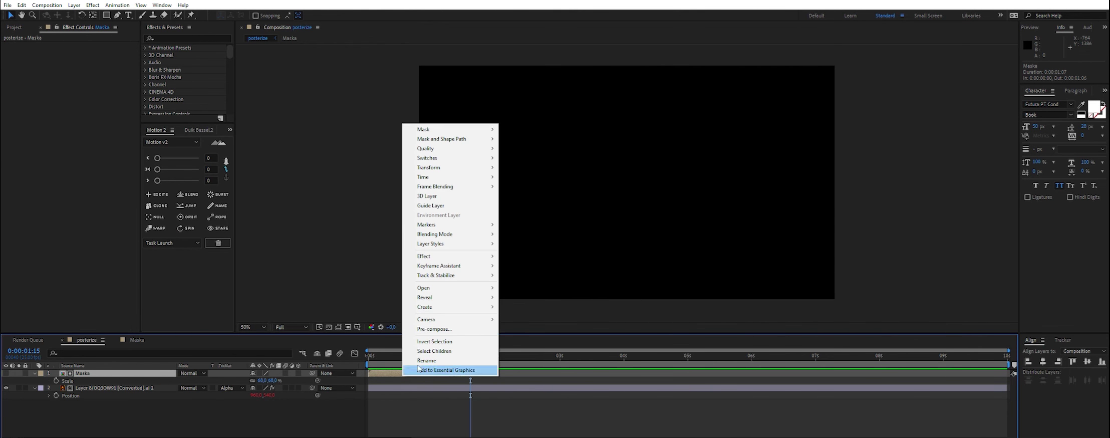
pyautogui.moveTo(416, 178)
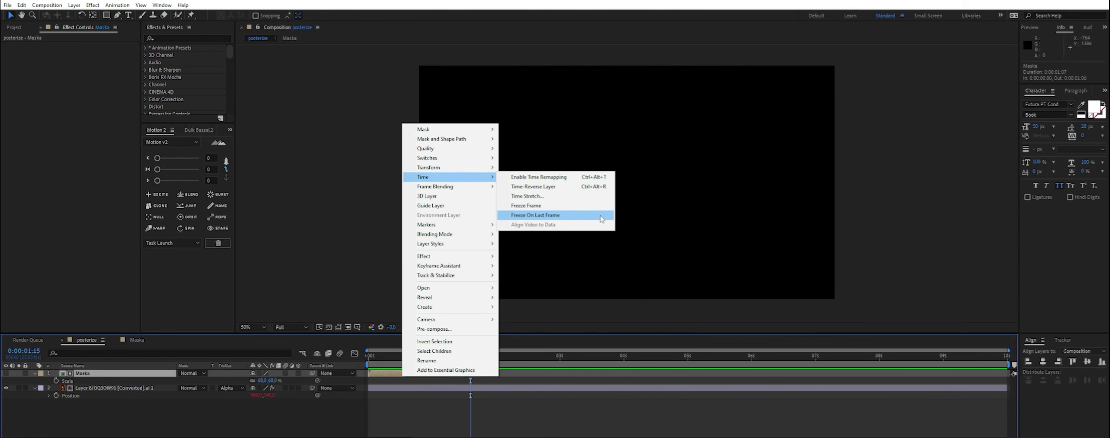
pyautogui.click(600, 217)
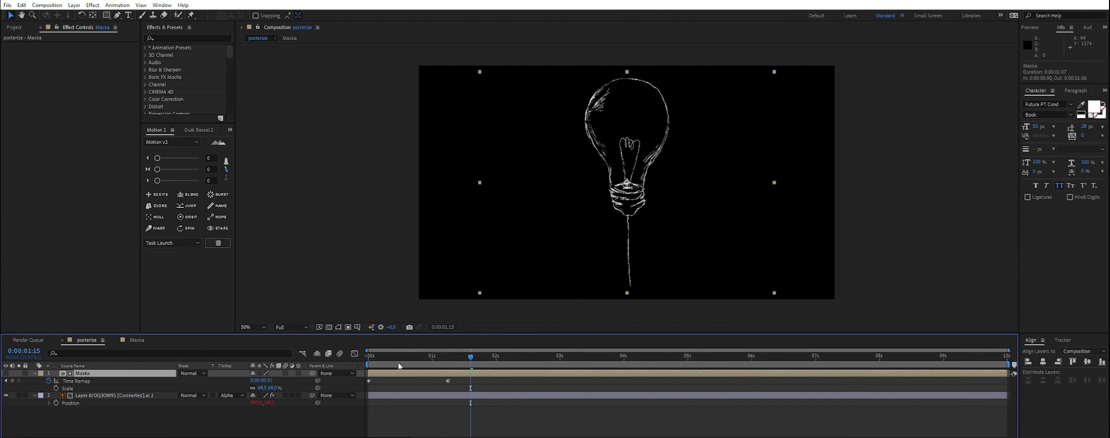
# - Preview the reveal from the start, then parent Maska to the lightbulb layer and replay
pyautogui.moveTo(381, 358); pyautogui.dragTo(368, 357)
pyautogui.press('space')
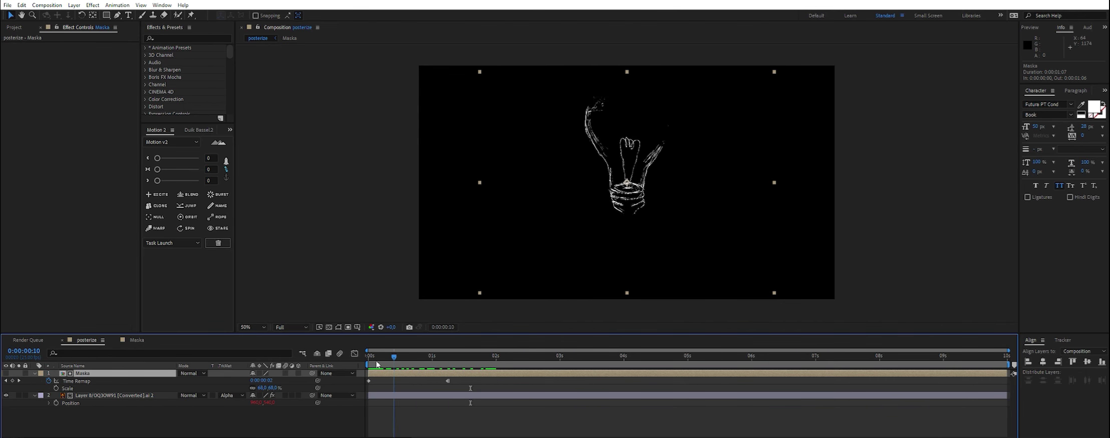
pyautogui.moveTo(312, 373); pyautogui.dragTo(140, 396)
pyautogui.press('space')
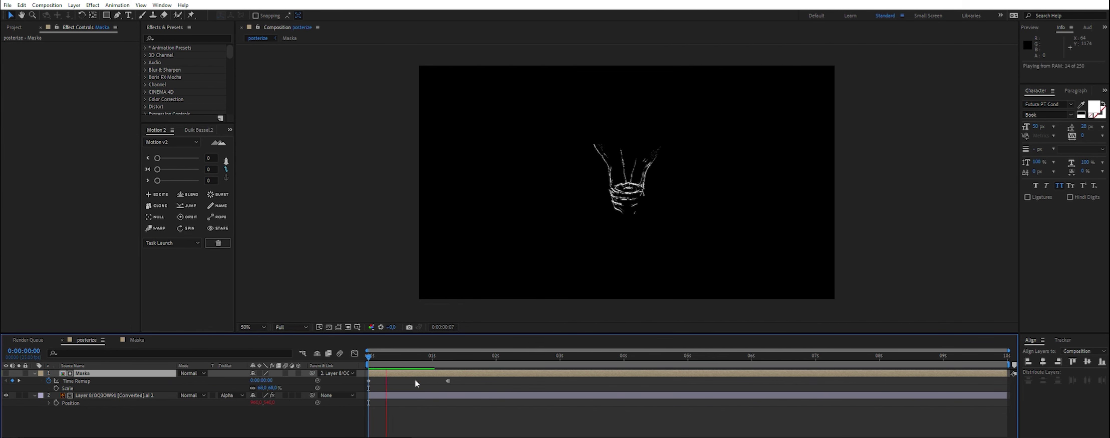
# - At frame 12, test-move the lightbulb up and right, then undo the move
pyautogui.click(603, 268)
pyautogui.moveTo(401, 365); pyautogui.dragTo(398, 366)
pyautogui.moveTo(629, 220); pyautogui.dragTo(692, 187)
pyautogui.hotkey('ctrl', 'z')
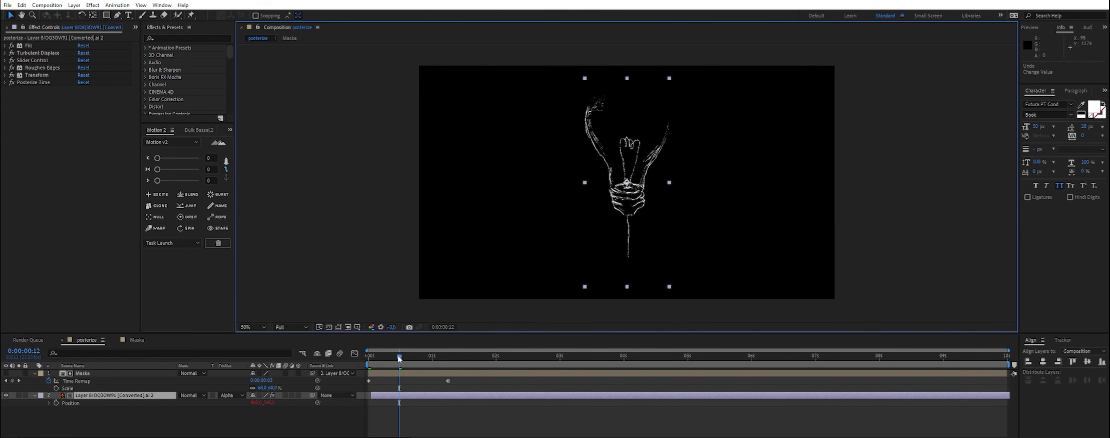